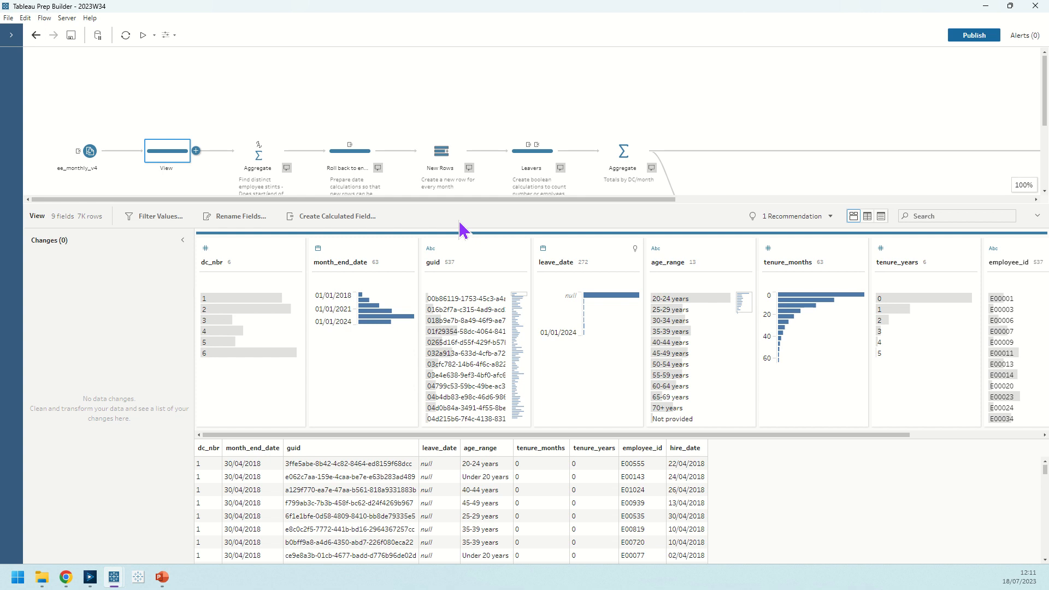
Inspect the first Aggregate step's grouped fields and the group-by-level date options available for month_end_date, leaving the grouping as is.
left_click(263, 154)
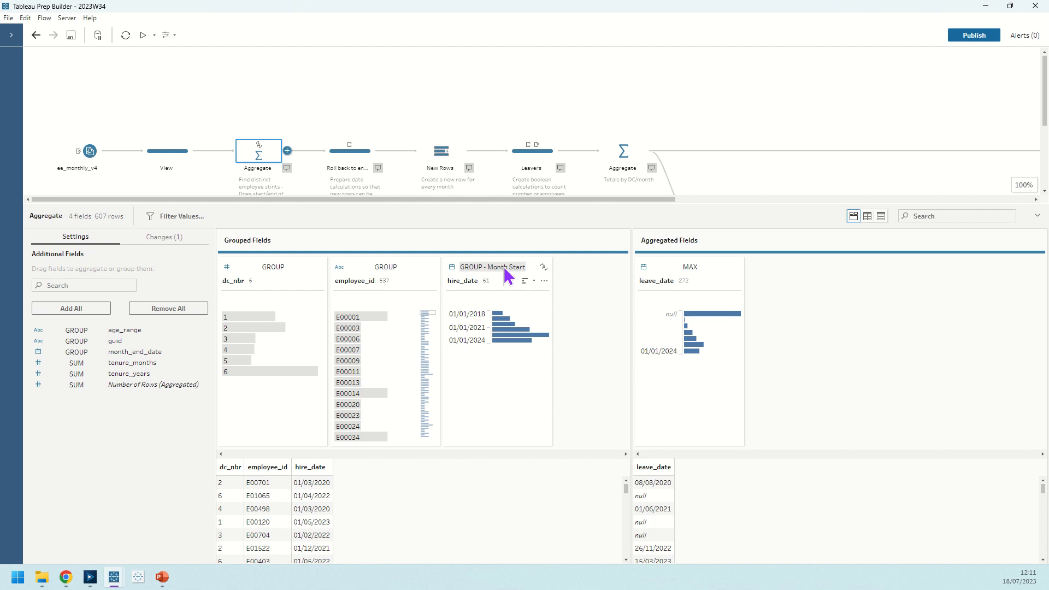
left_click(72, 354)
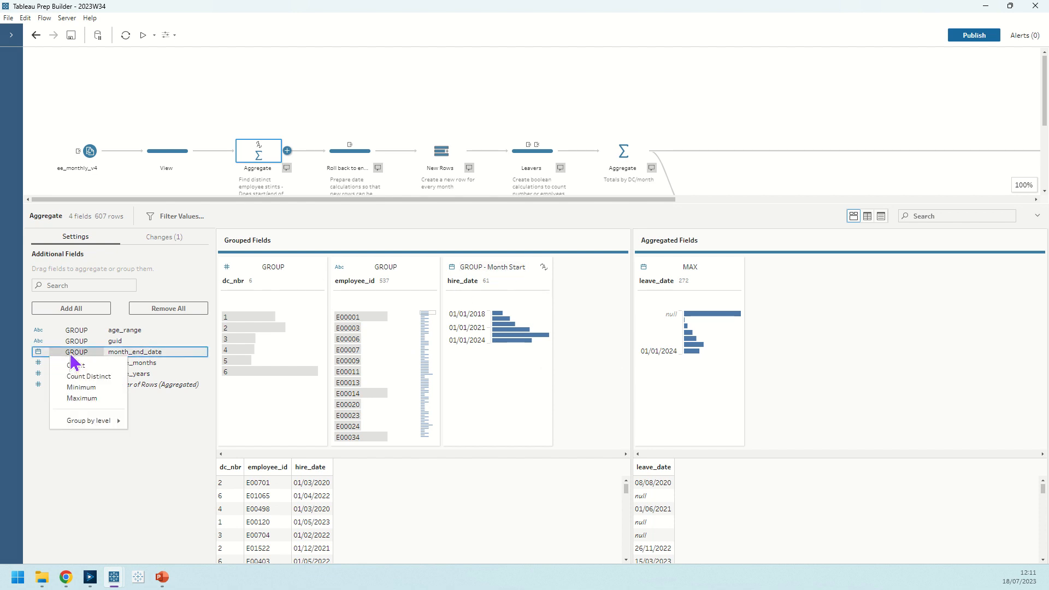
mouse_move(116, 425)
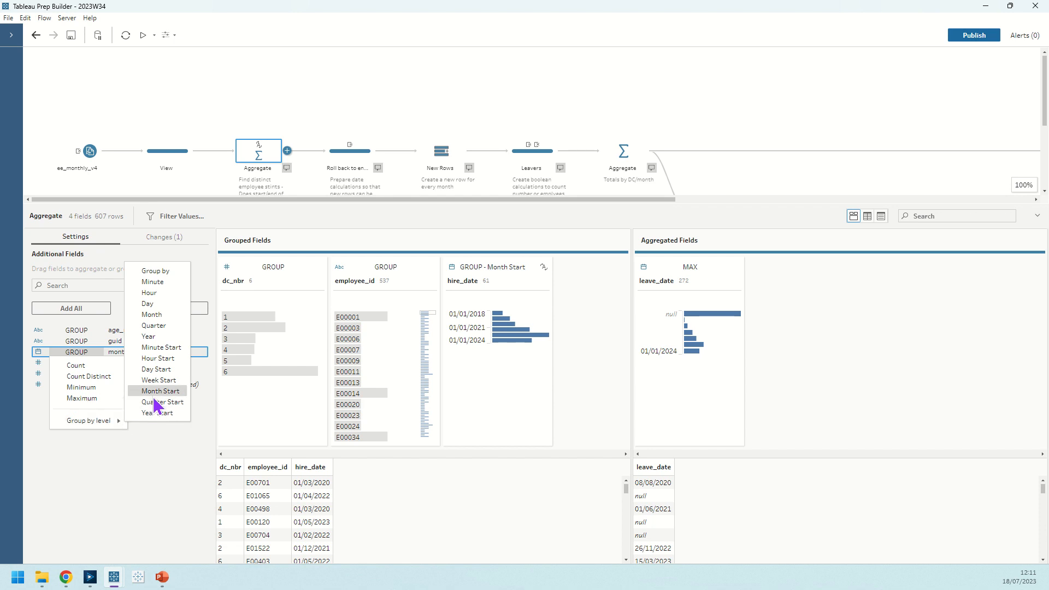
left_click(144, 473)
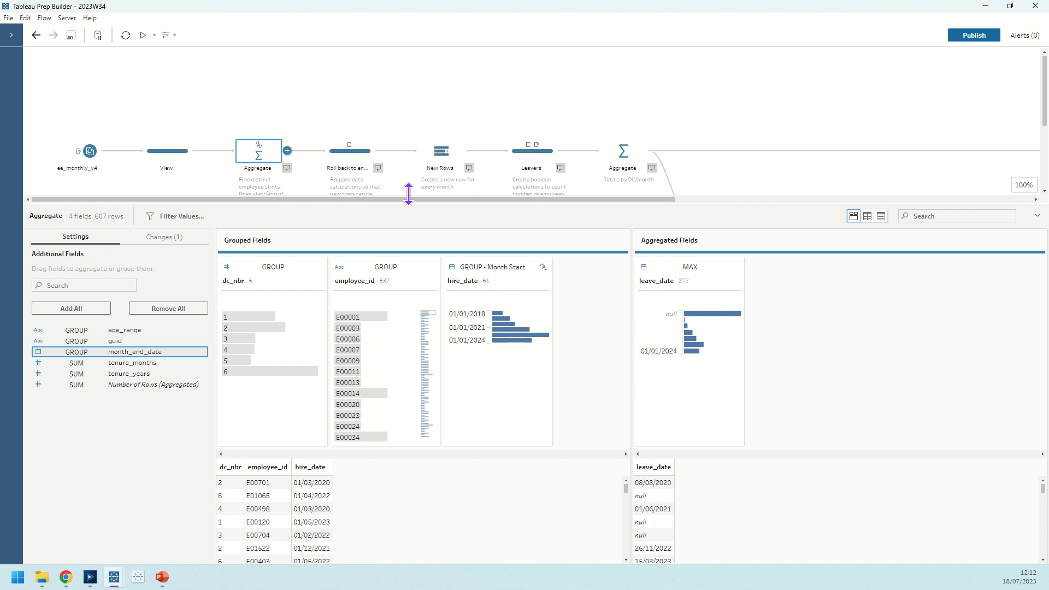
Review both leave_date_start_of_month calculations in the Roll back to end of month step.
left_click(359, 157)
mouse_move(141, 266)
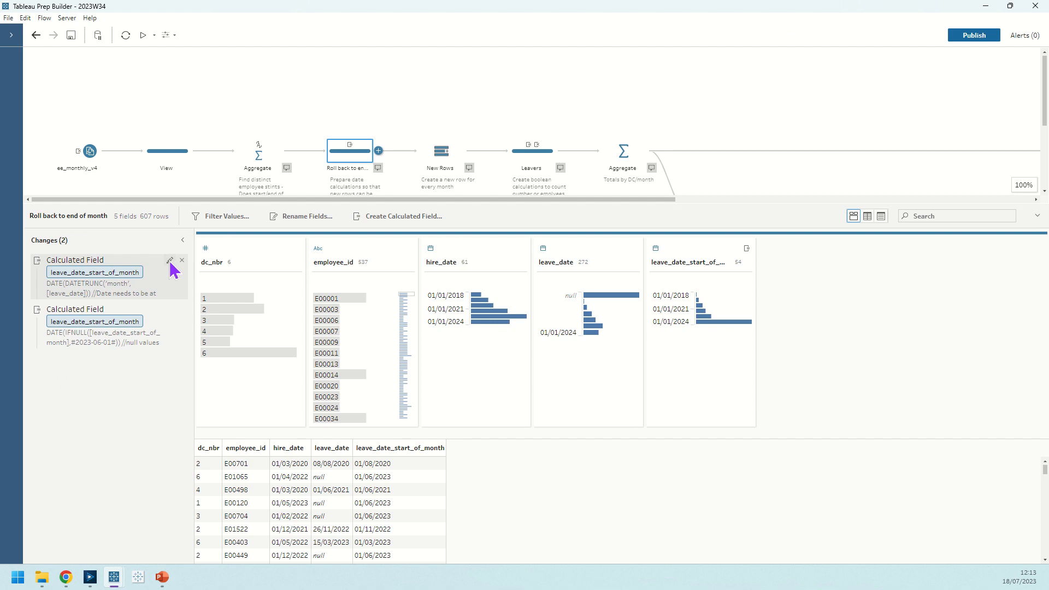
left_click(170, 261)
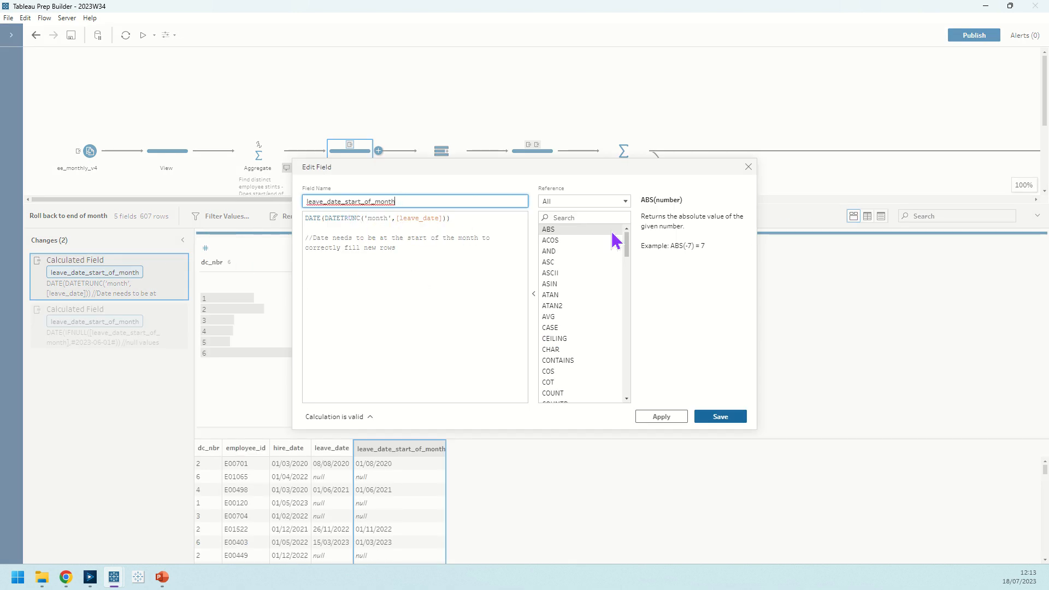
left_click(749, 167)
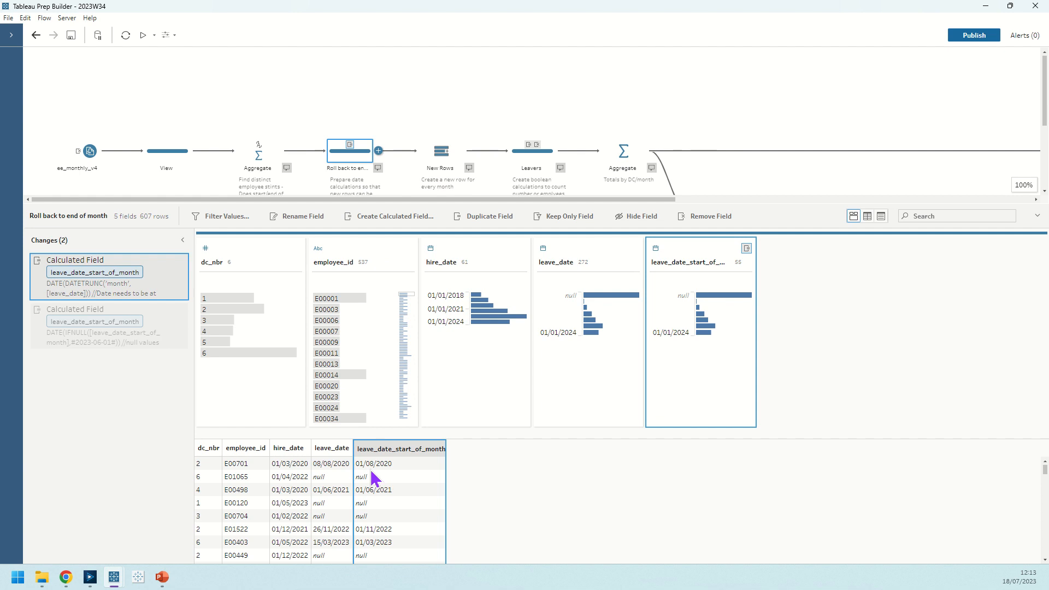
left_click(169, 311)
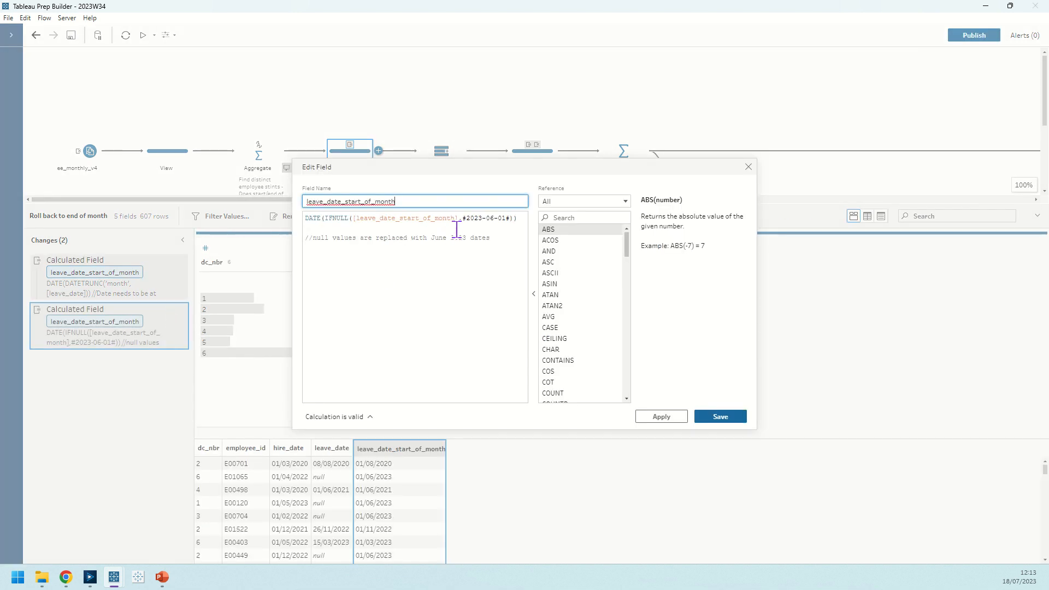
left_click(523, 221)
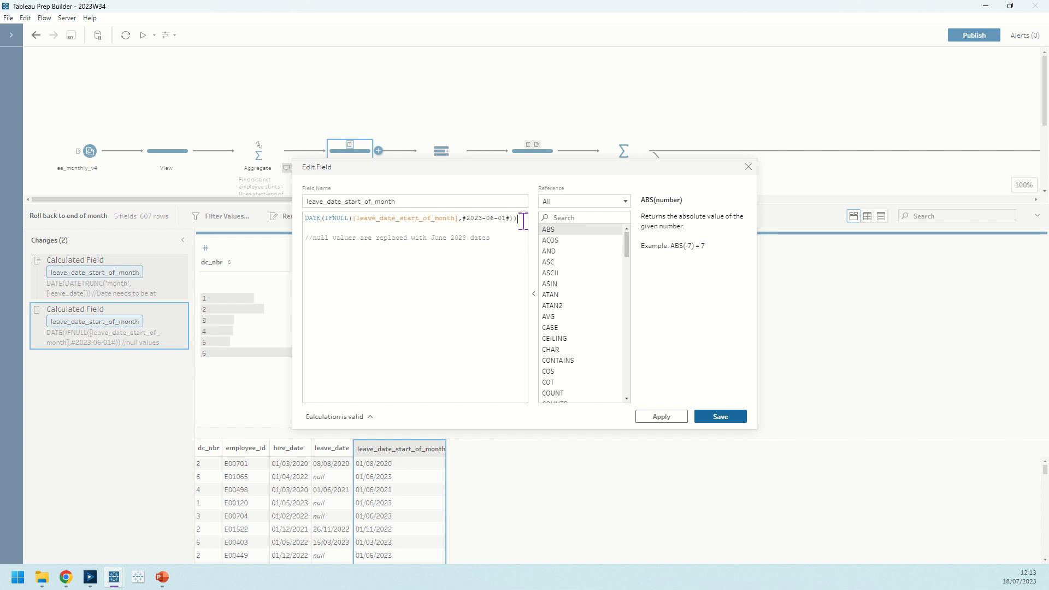
left_click(740, 417)
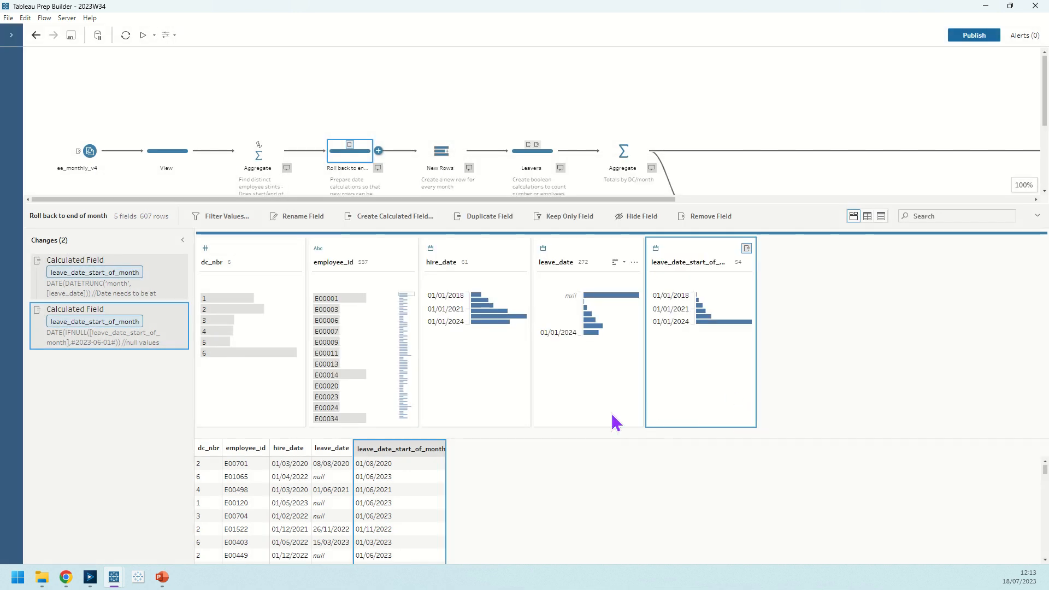
Examine the first New Rows step's settings and the leave_date_start_of_month calculation in the Leavers step.
left_click(423, 157)
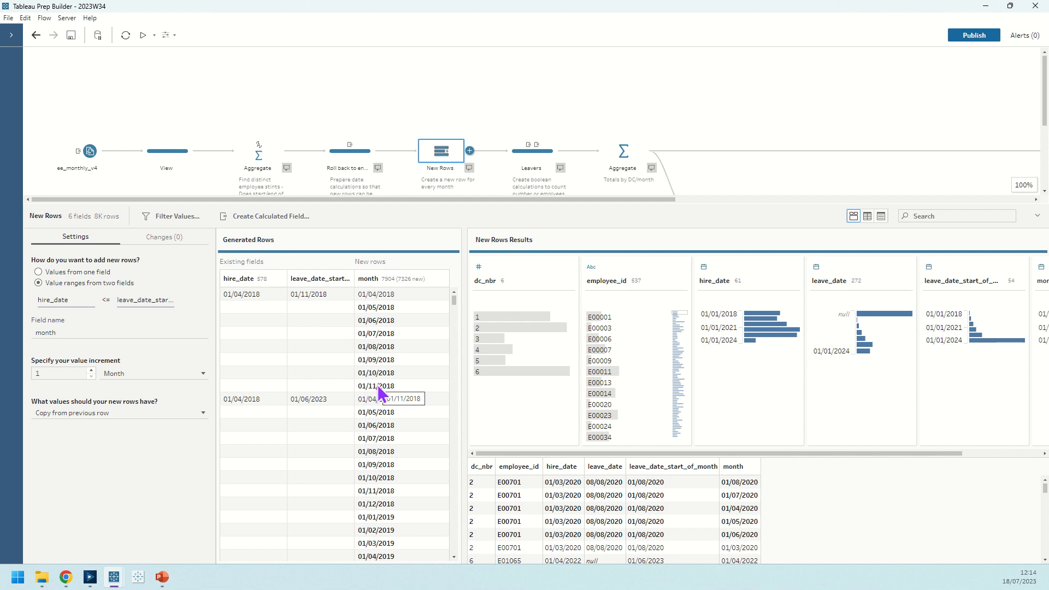
left_click(514, 159)
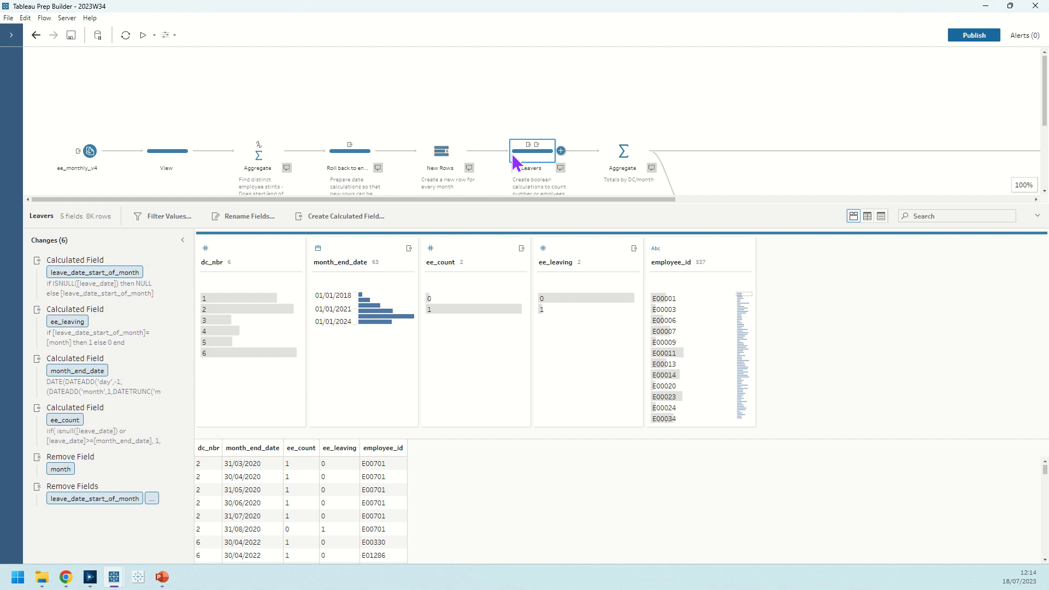
left_click(170, 261)
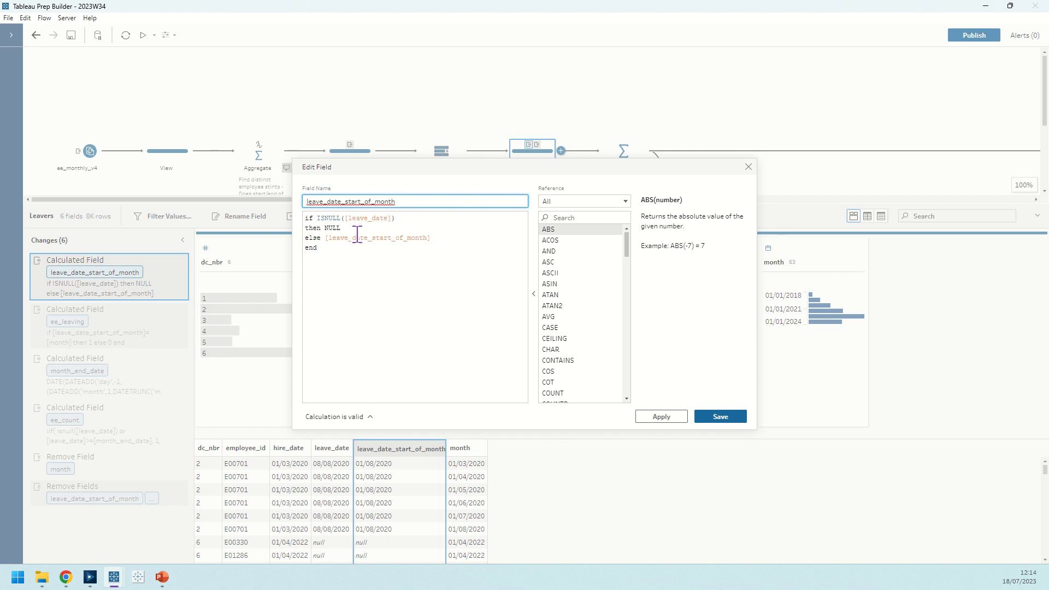
left_click(440, 238)
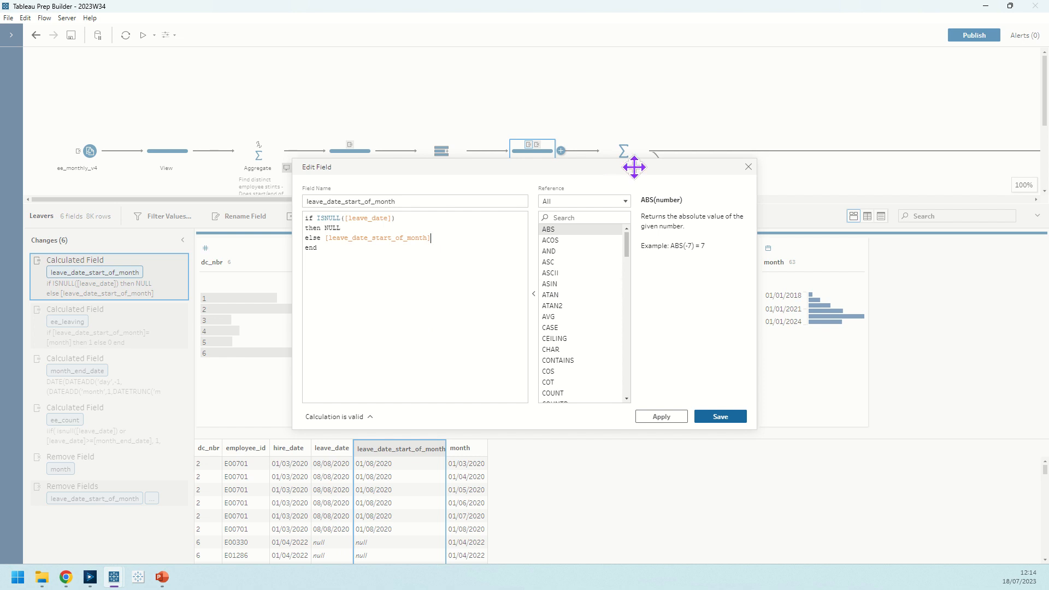
left_click(749, 167)
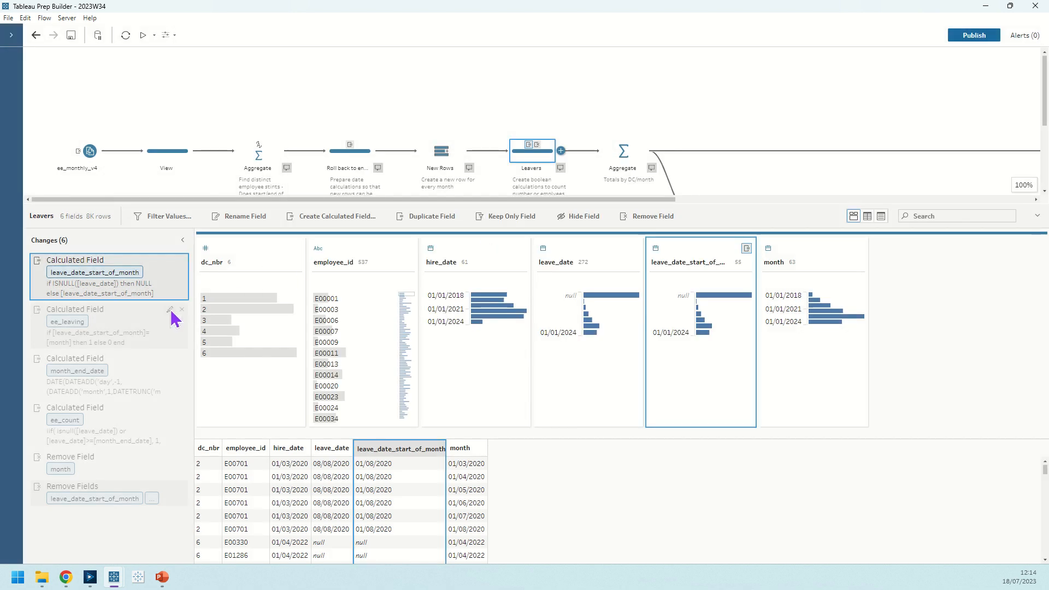
Review the formulas of the ee_leaving and month_end_date calculated fields in the Leavers step.
double_click(172, 317)
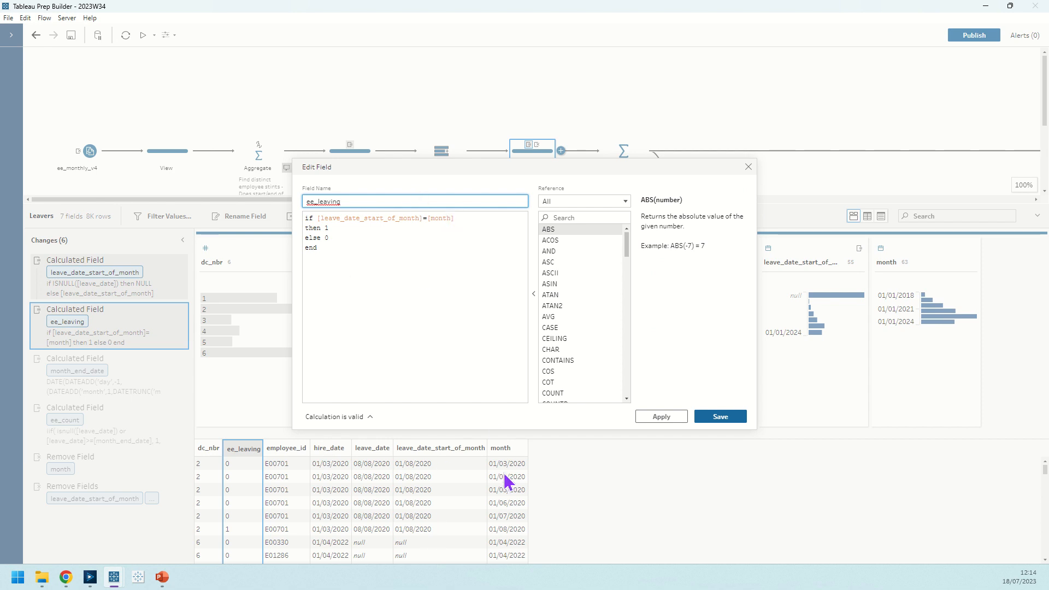
left_click(337, 223)
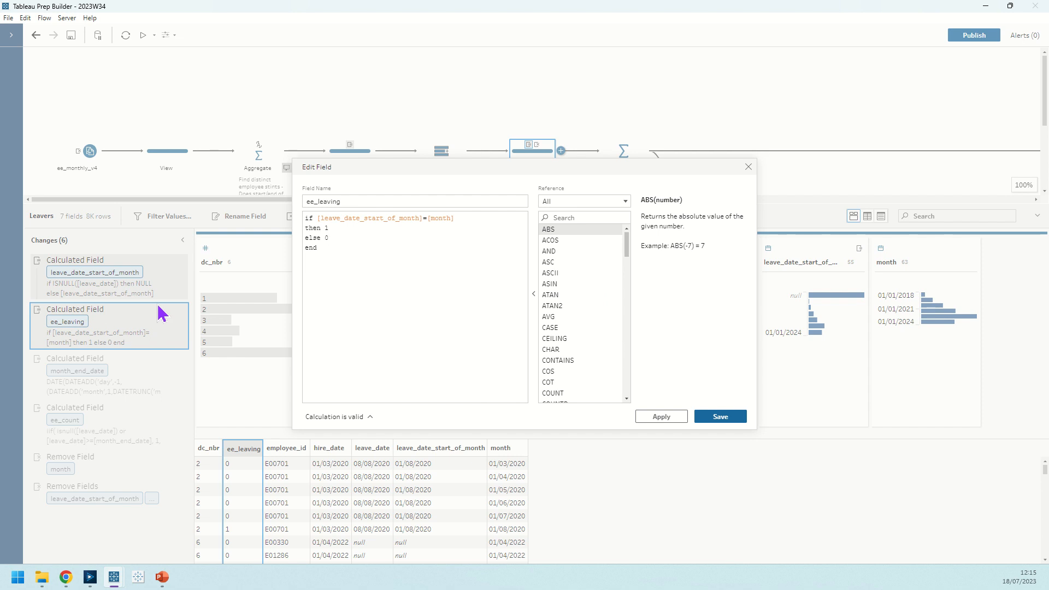
left_click(748, 167)
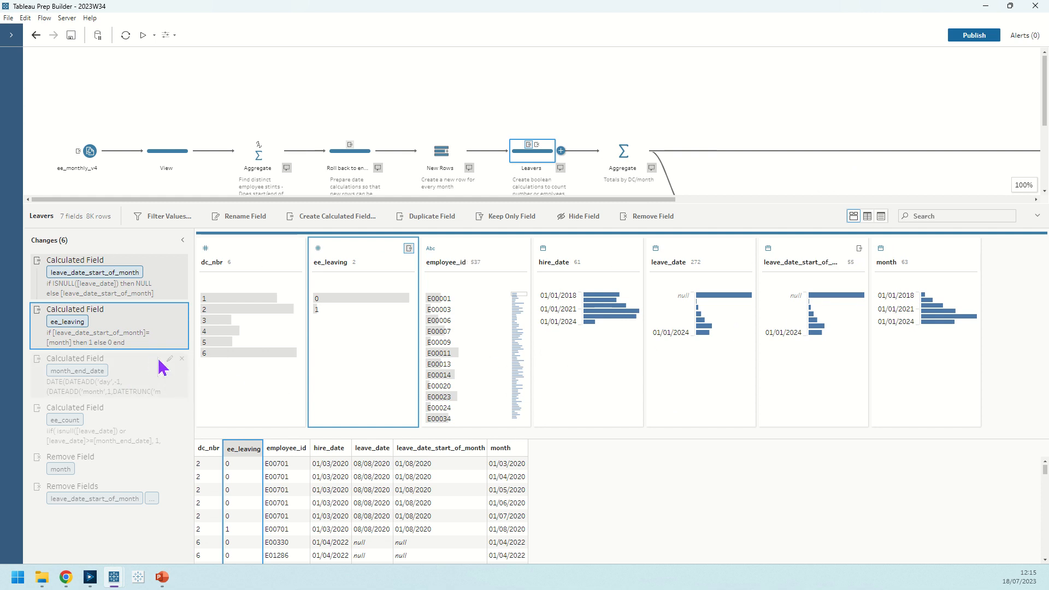
left_click(170, 360)
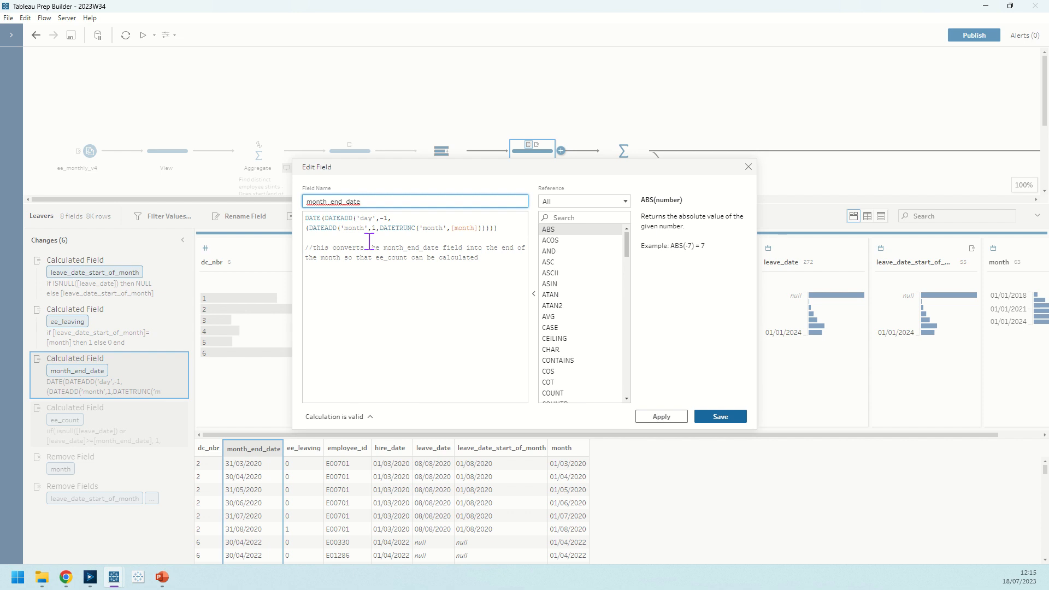
left_click(721, 417)
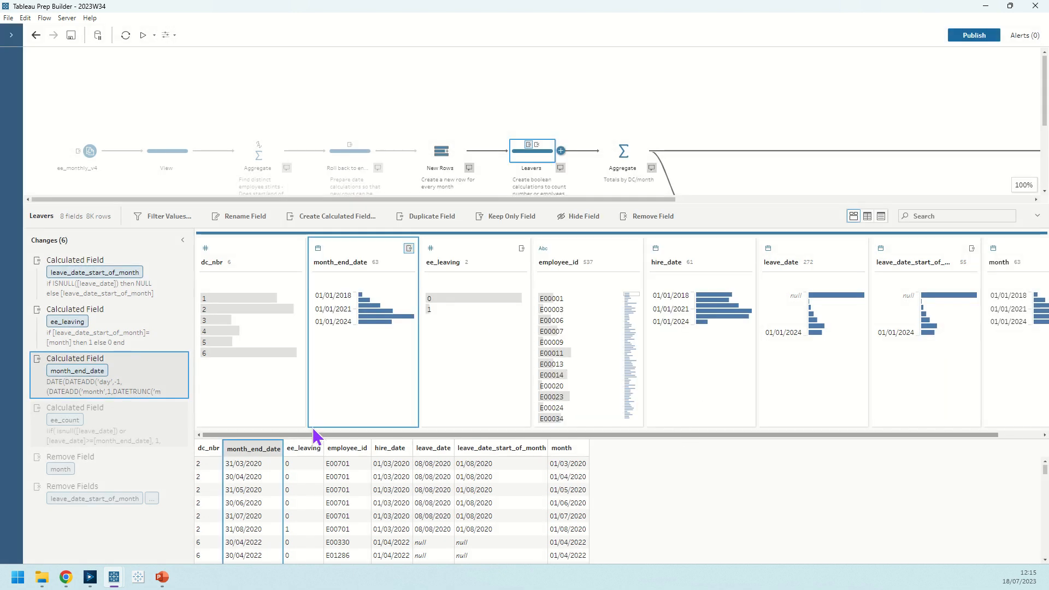
Review the ee_count formula and its value distribution, plus the final Remove Fields change in the Leavers step.
left_click(169, 409)
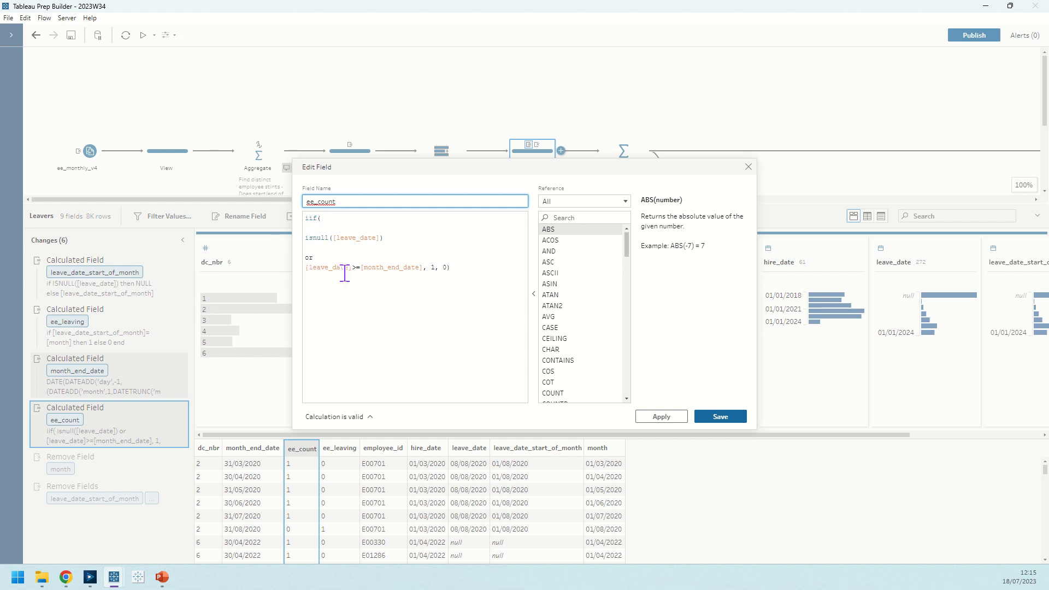
left_click(720, 418)
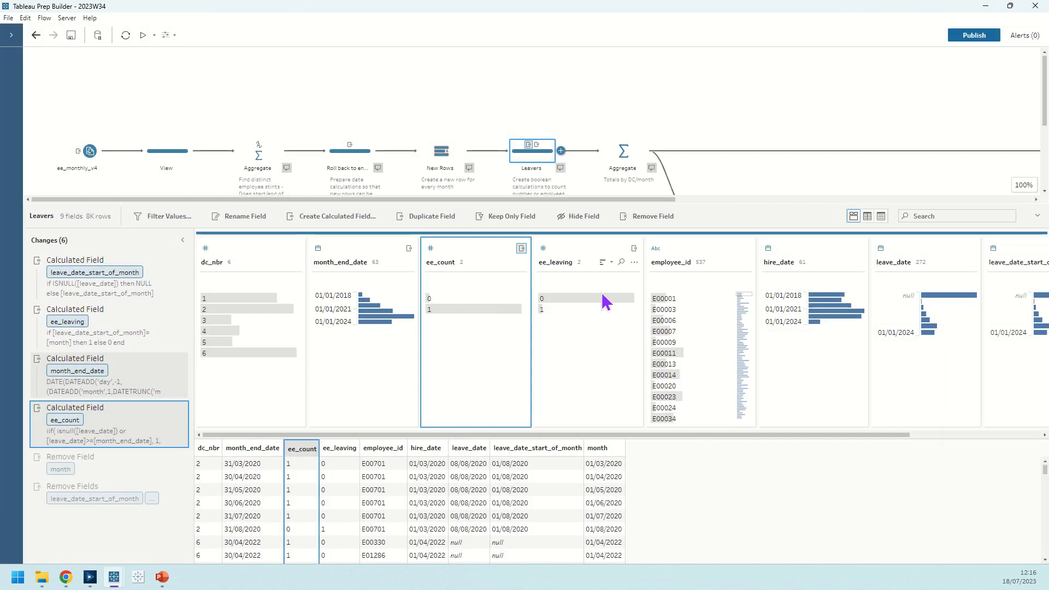
mouse_move(466, 310)
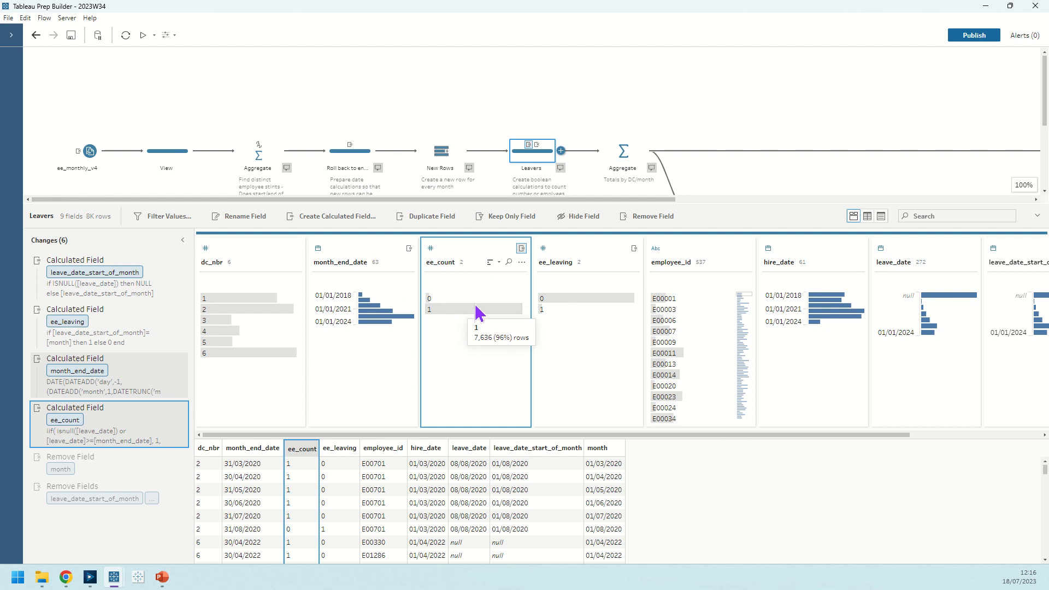
mouse_move(560, 317)
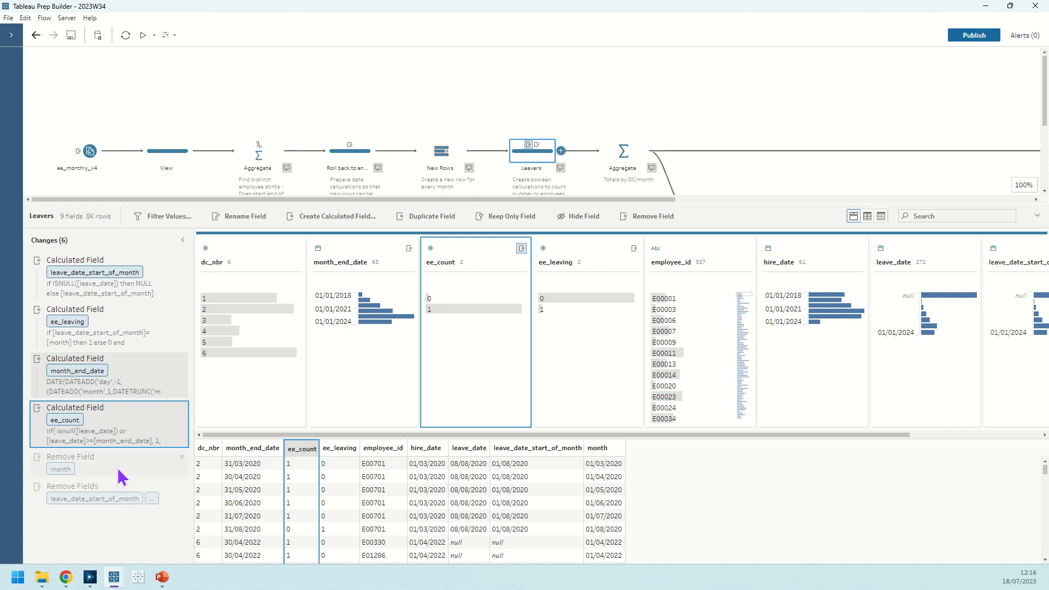
left_click(126, 487)
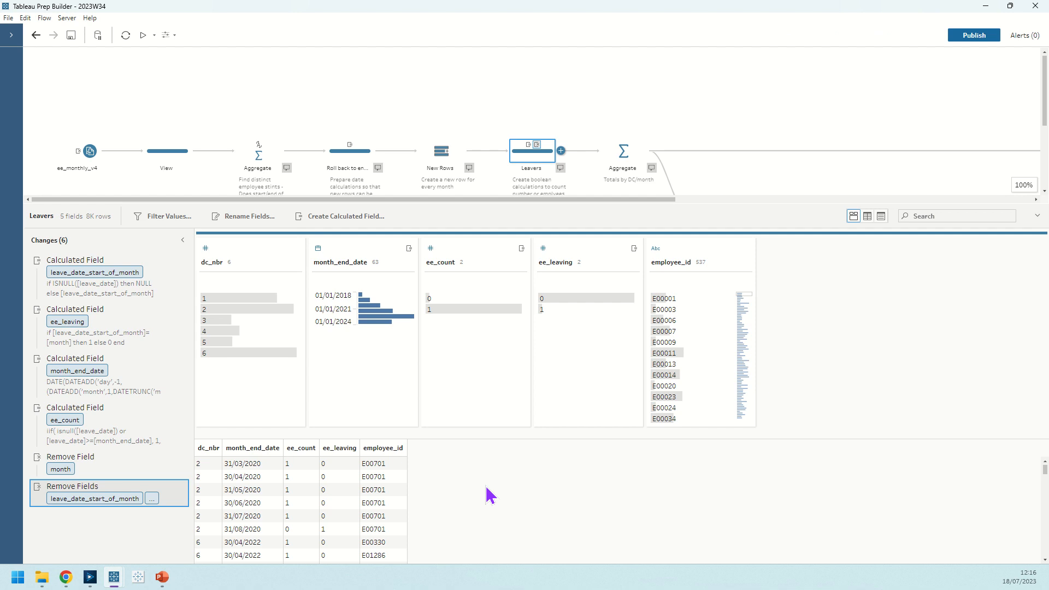
Examine the grouped and aggregated fields of the Totals by DC/month Aggregate step and close its details.
left_click(624, 153)
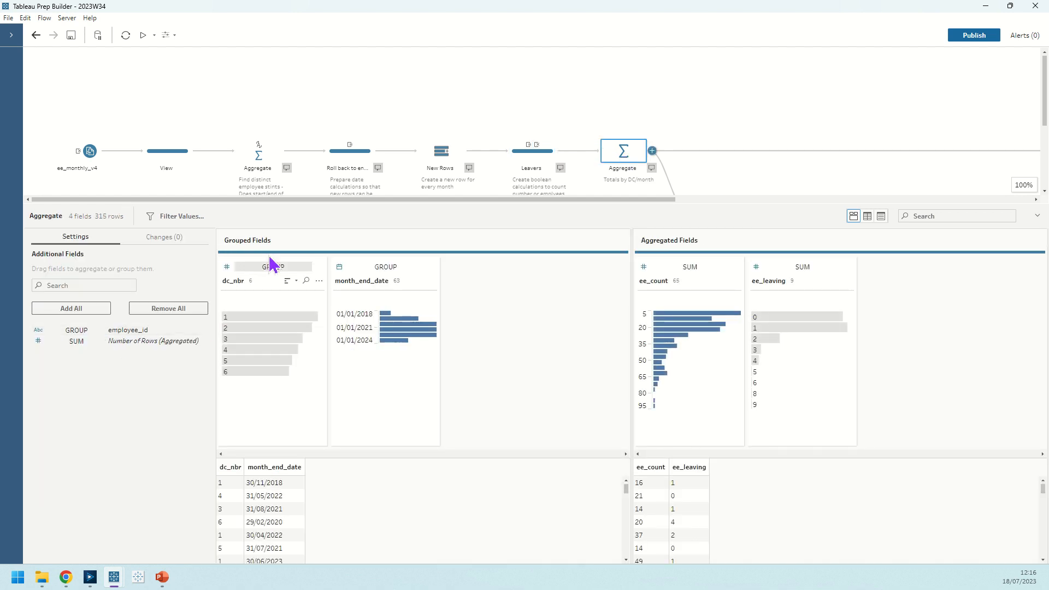
mouse_move(238, 385)
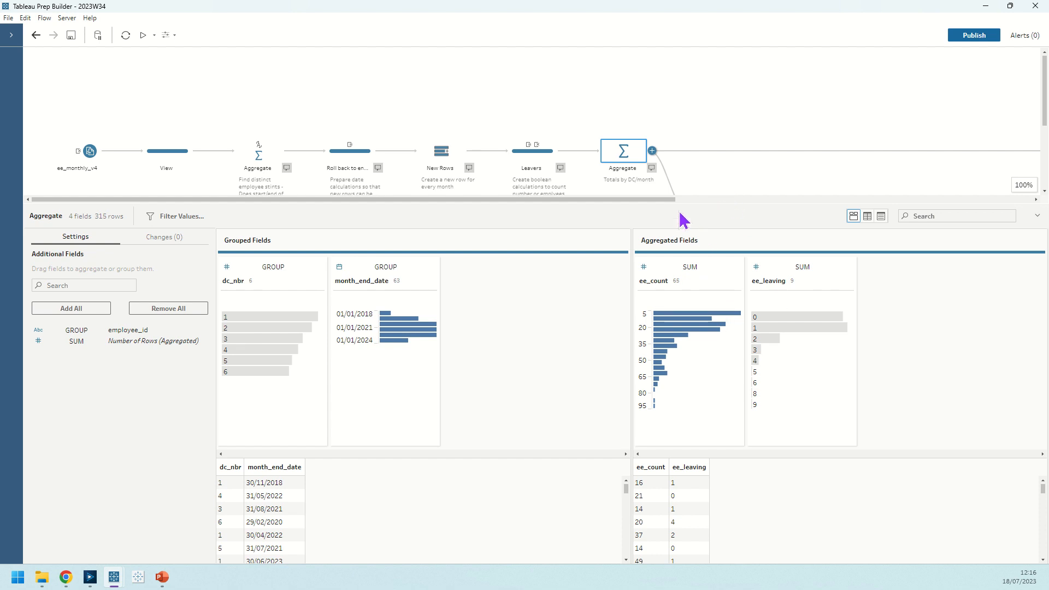
left_click(732, 177)
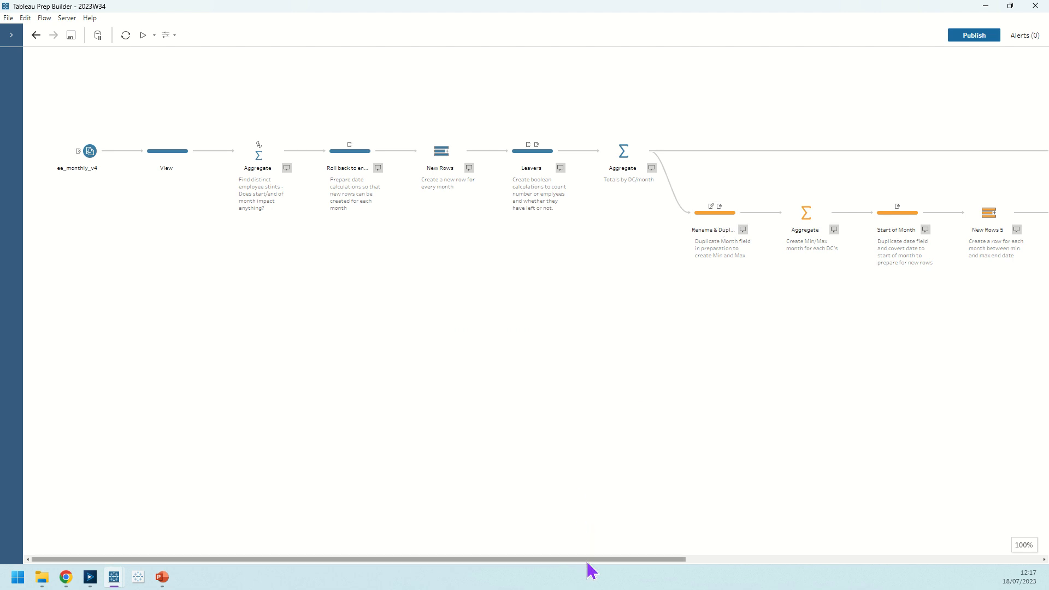
Review the duplicate and the max and min rename changes in the Rename & Duplicate step of the orange branch.
left_click_drag(591, 561, 877, 556)
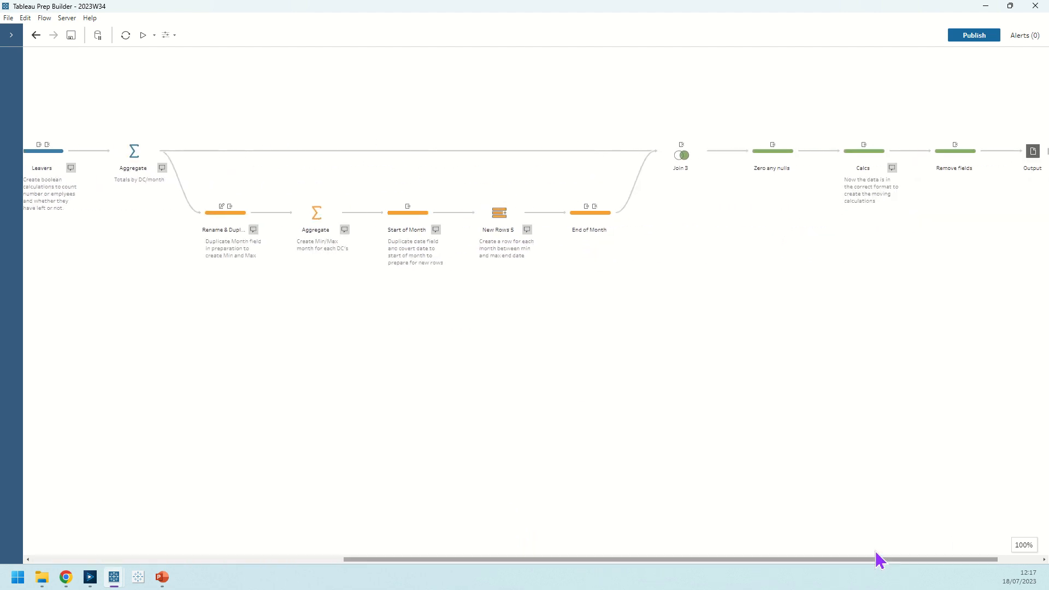
left_click(243, 214)
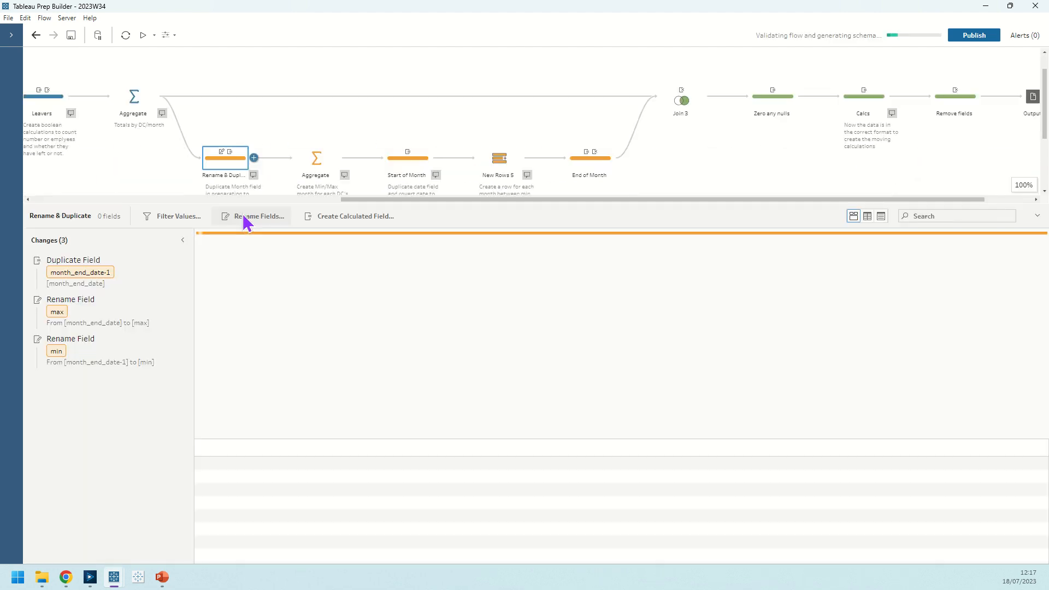
left_click(136, 281)
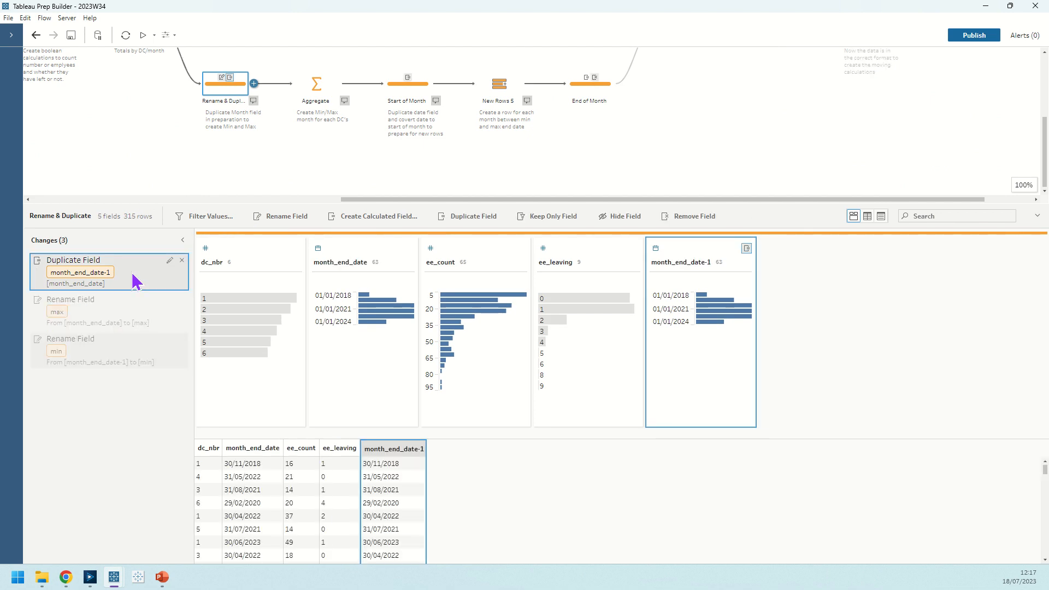
left_click(137, 313)
left_click(131, 351)
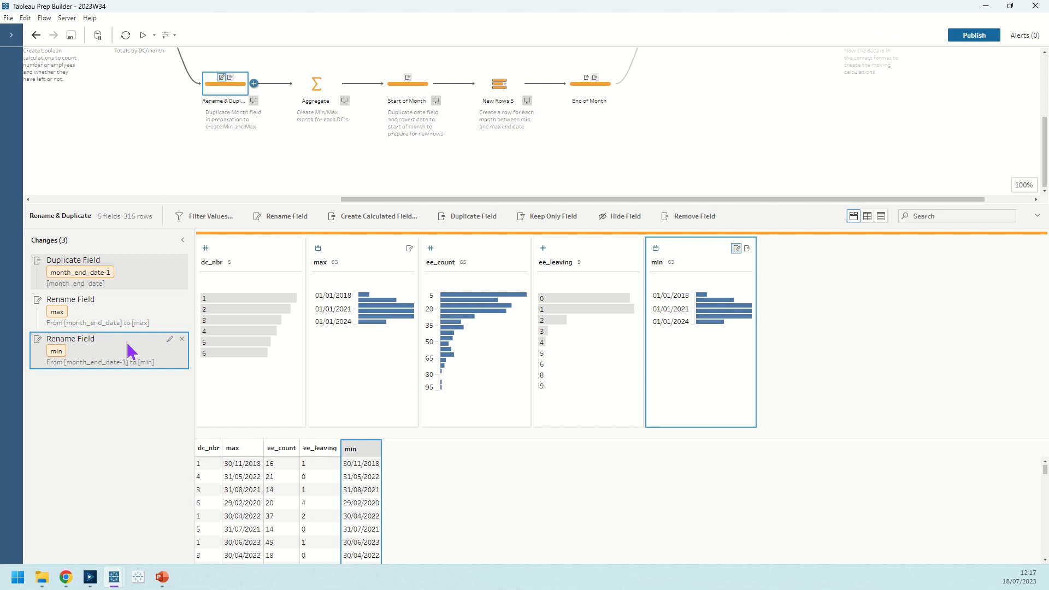
Examine the orange branch's min/max Aggregate, Start of Month and New Rows 5 steps.
left_click(316, 97)
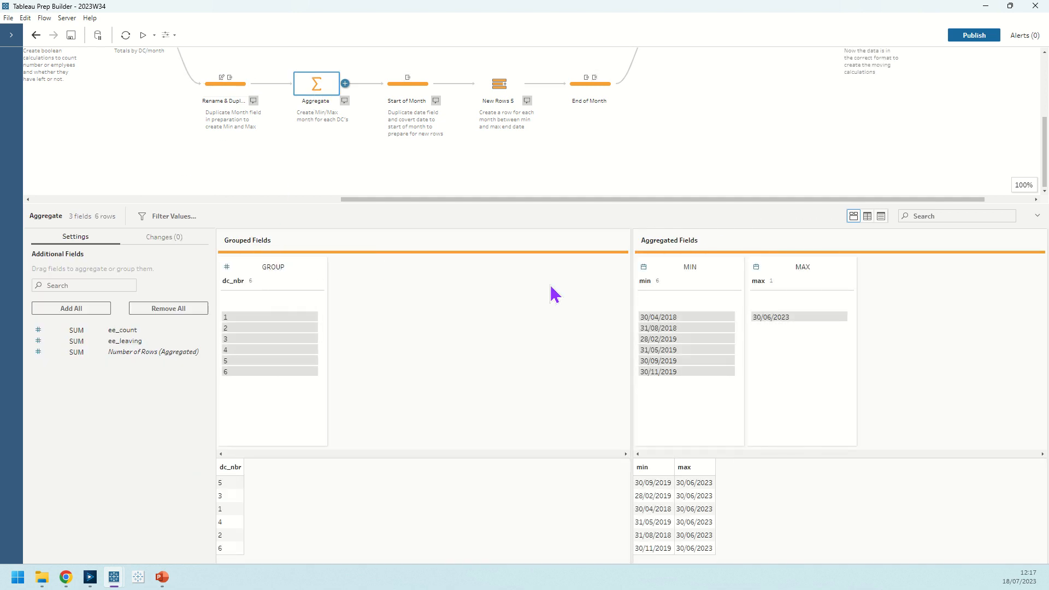
left_click(395, 94)
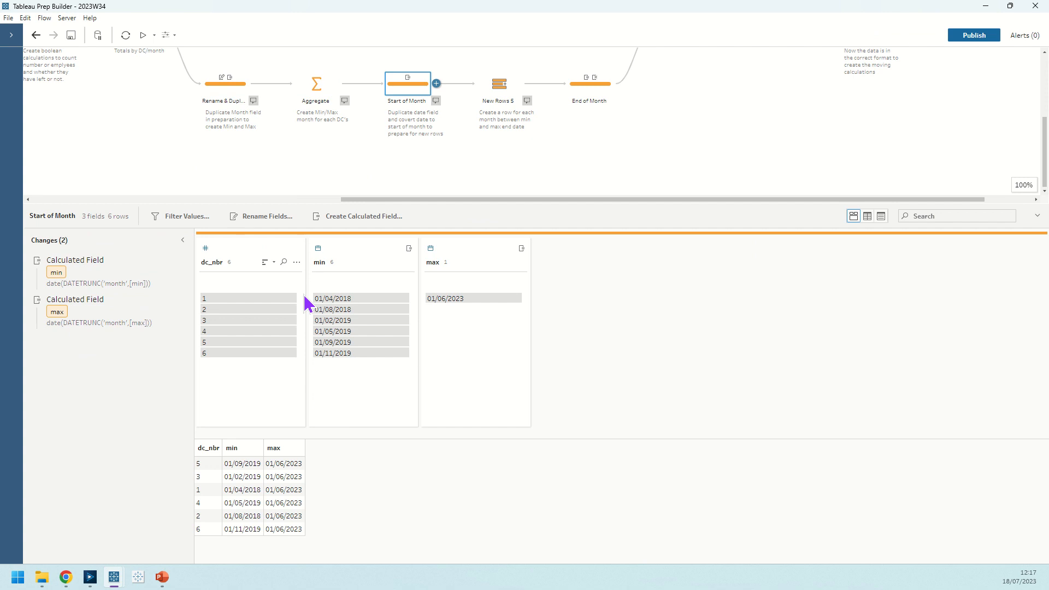
left_click(497, 92)
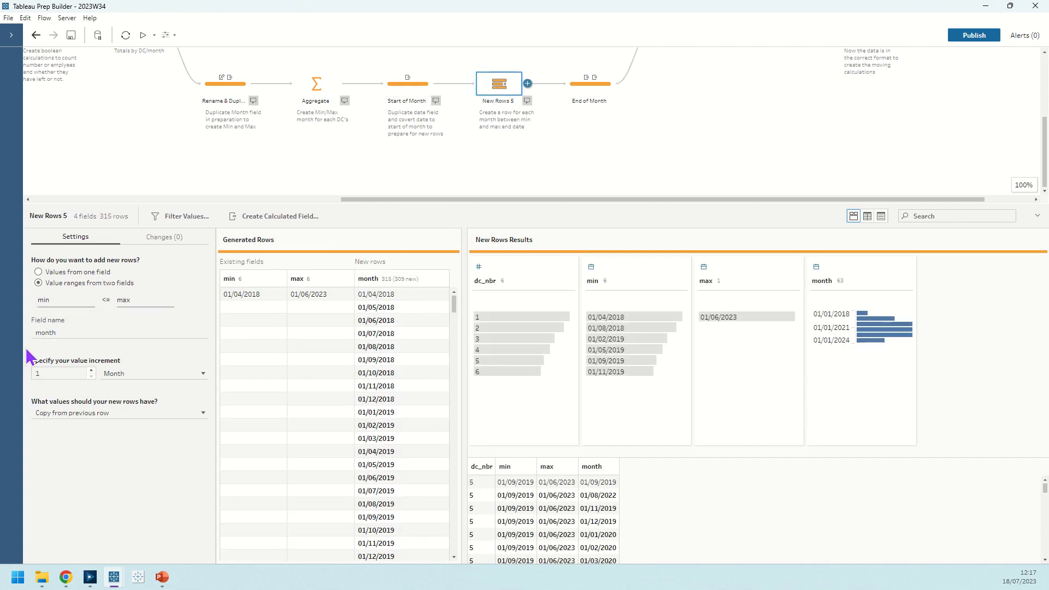
Review the month_end_date and Remove Fields changes in the End of Month step, plus the Totals by DC/month Aggregate step.
left_click(581, 92)
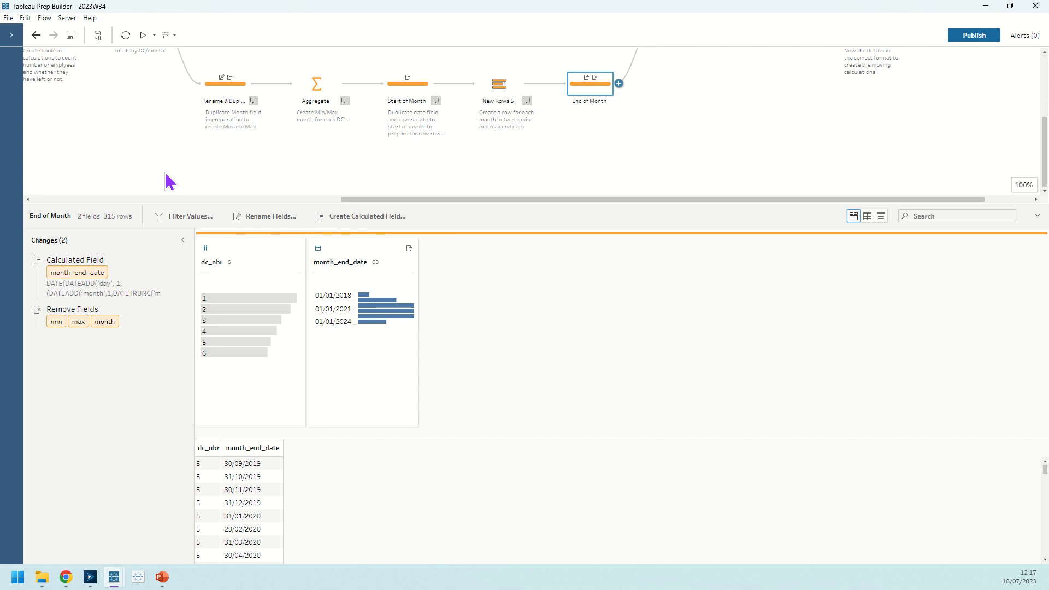
scroll(225, 136, "up", 2)
left_click(134, 80)
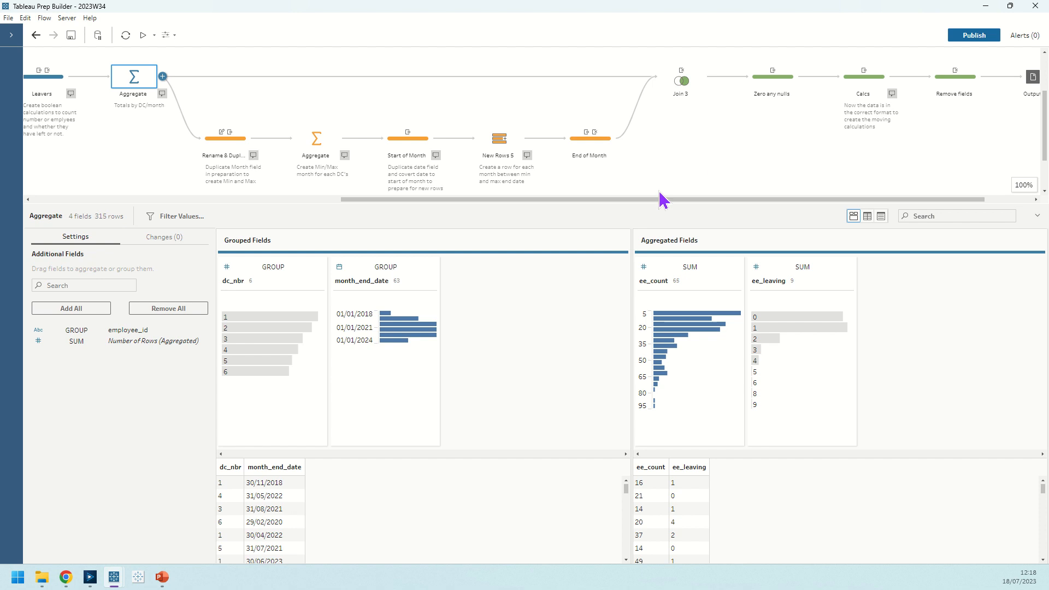
Examine the clauses and join type of Join 3, plus the two zn calculations in the Zero any nulls step.
left_click(693, 78)
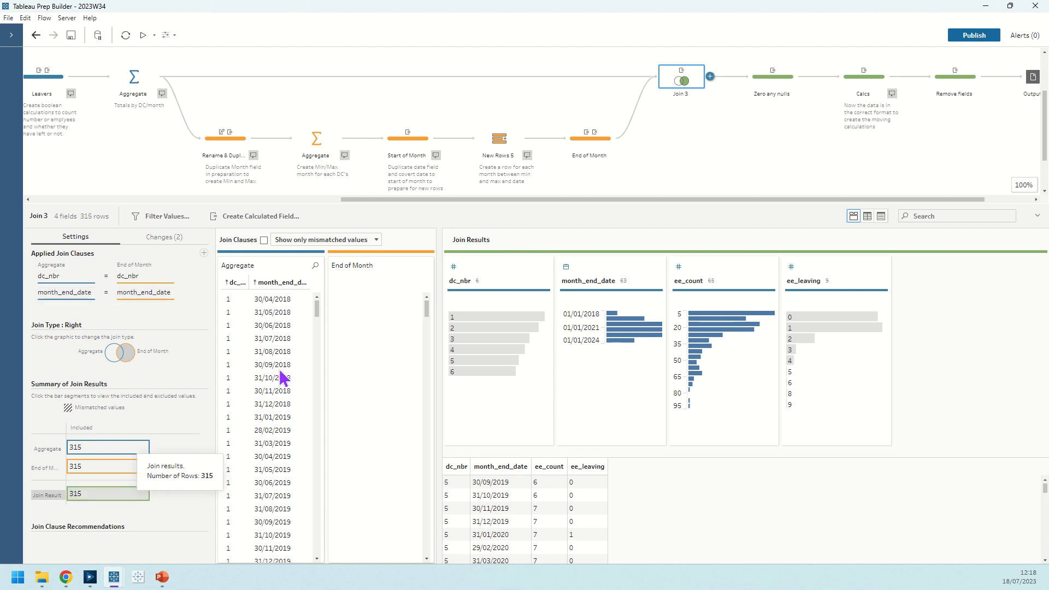
left_click_drag(594, 198, 641, 198)
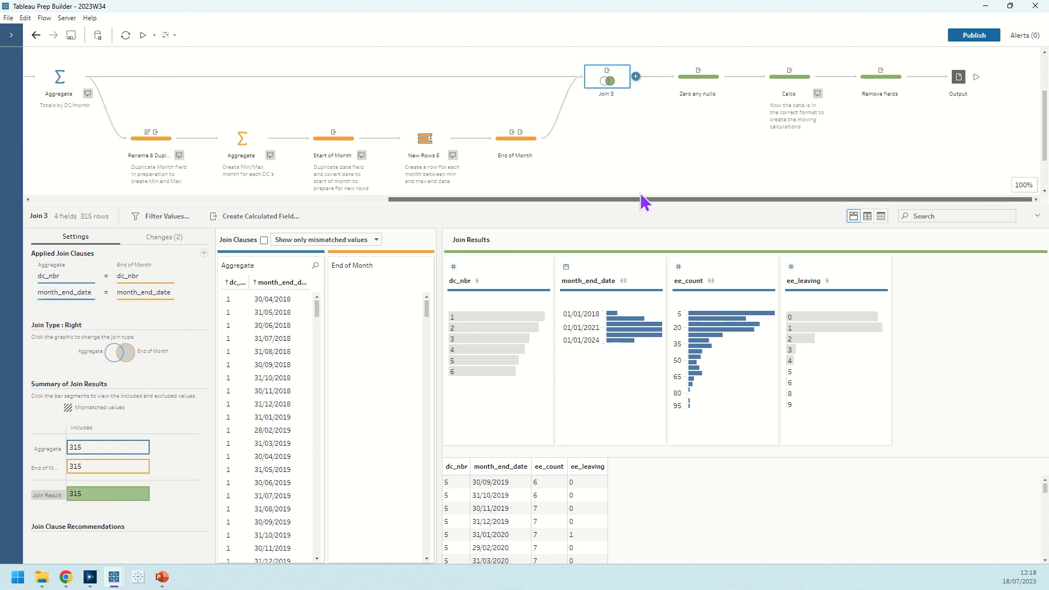
left_click(683, 86)
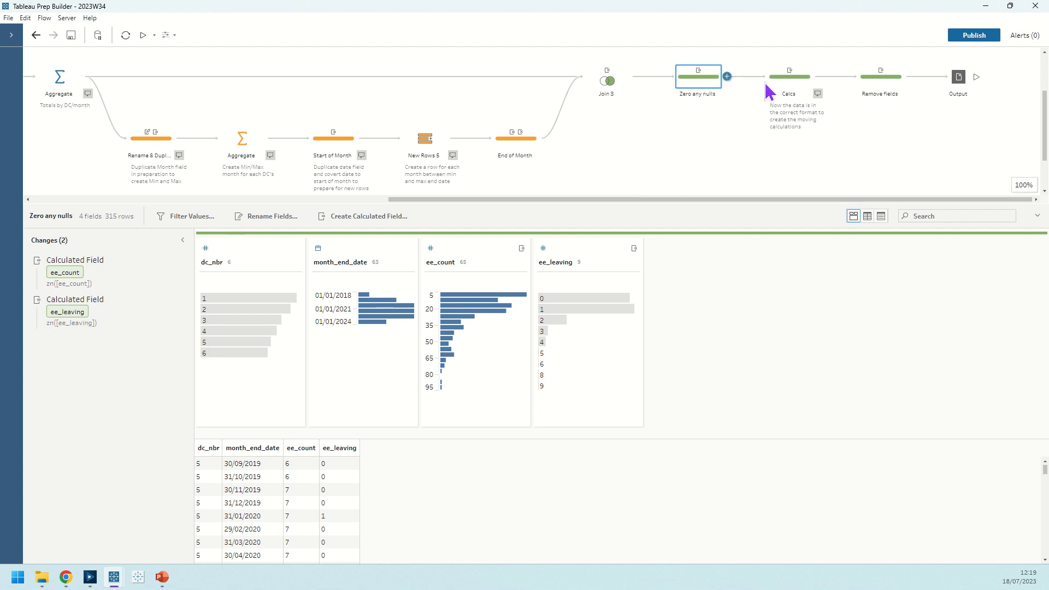
Inspect the ee_count_pm LOOKUP formula in the Calcs step and close it without editing.
left_click(782, 83)
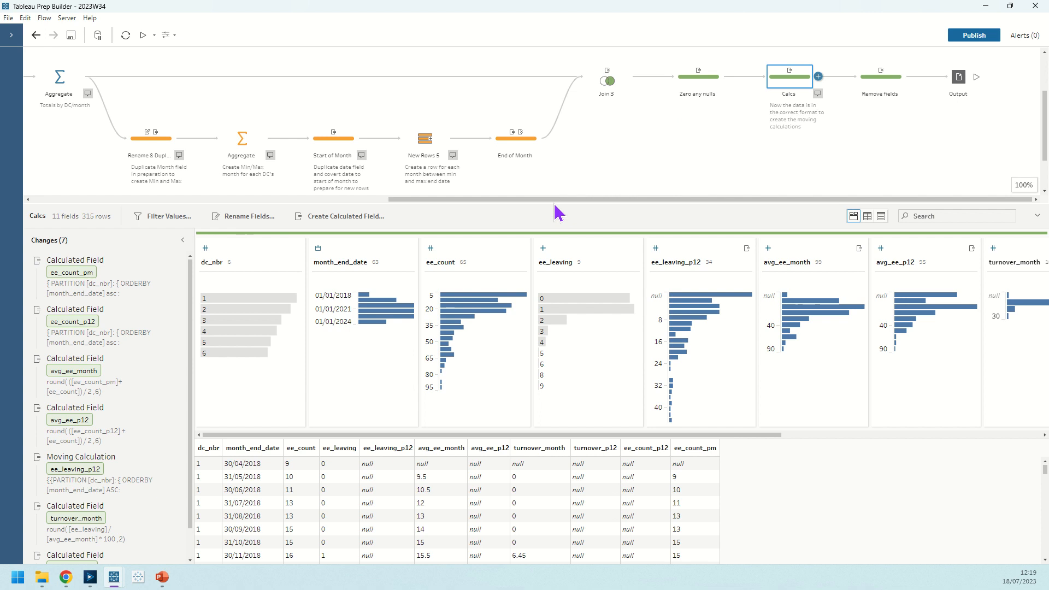
left_click_drag(557, 204, 557, 184)
left_click(65, 254)
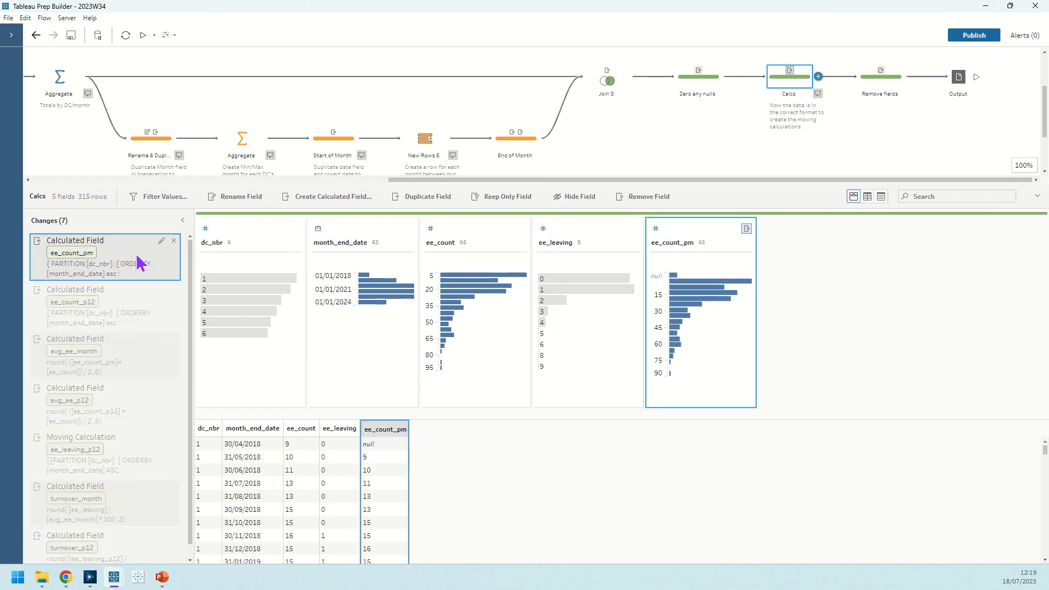
left_click(161, 240)
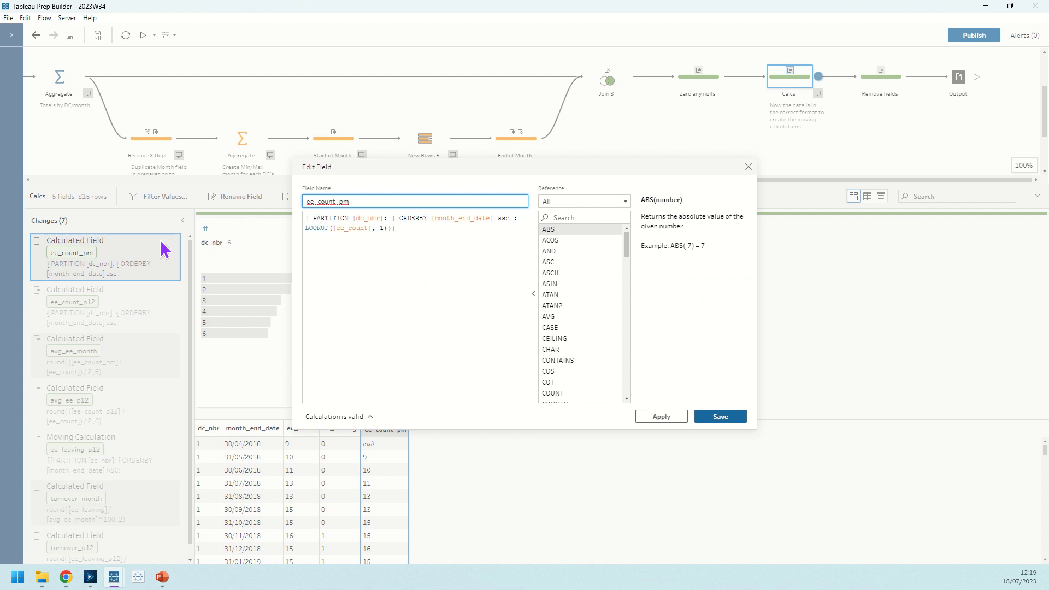
left_click(422, 234)
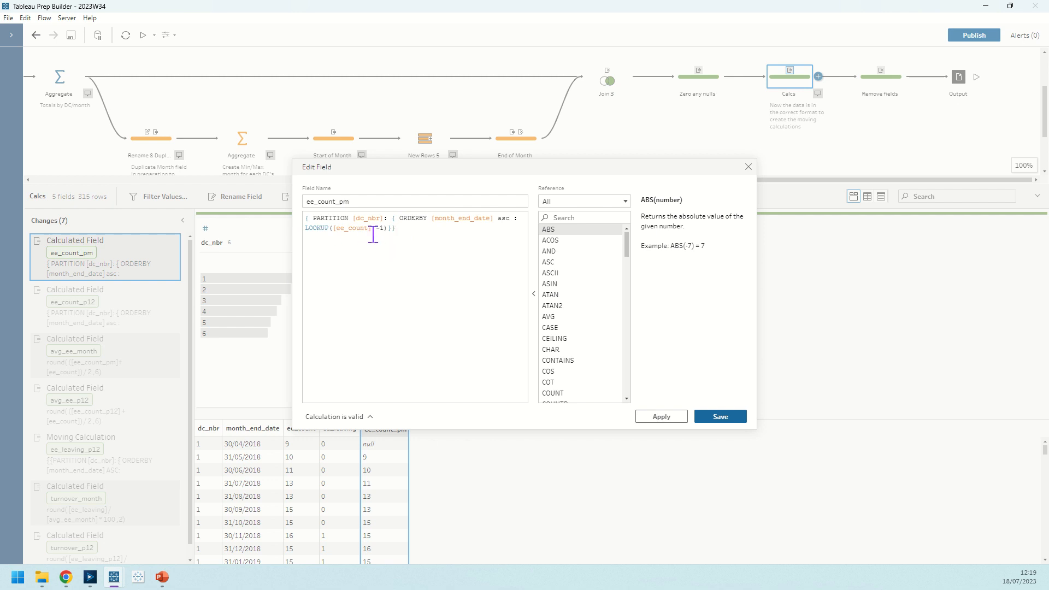
left_click(748, 167)
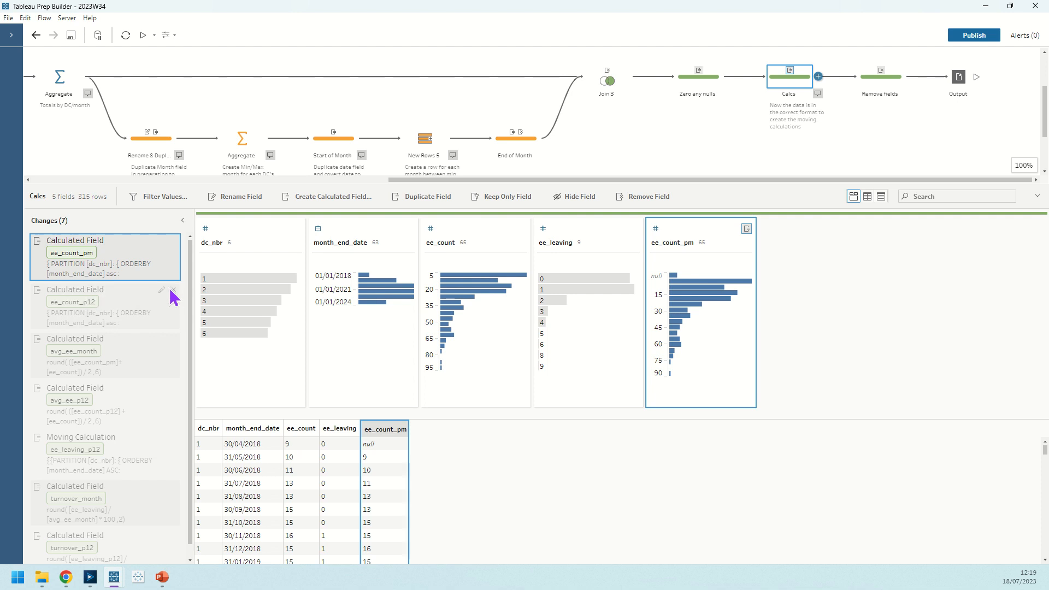
Inspect the -12 offset in the ee_count_p12 formula, close it, and check the field's values in the data rows.
left_click(162, 291)
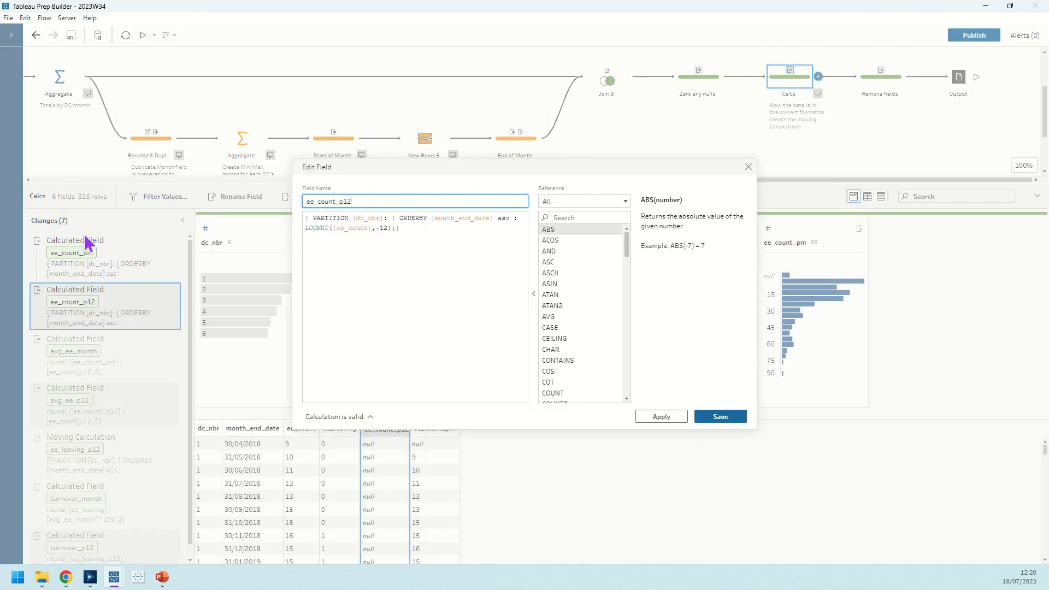
left_click(378, 229)
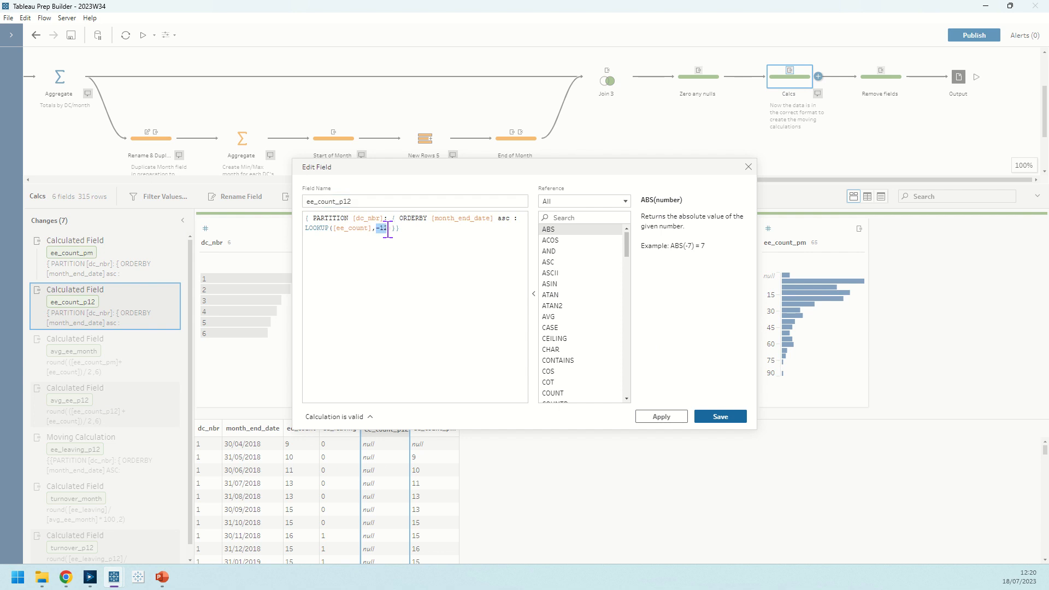
left_click(749, 167)
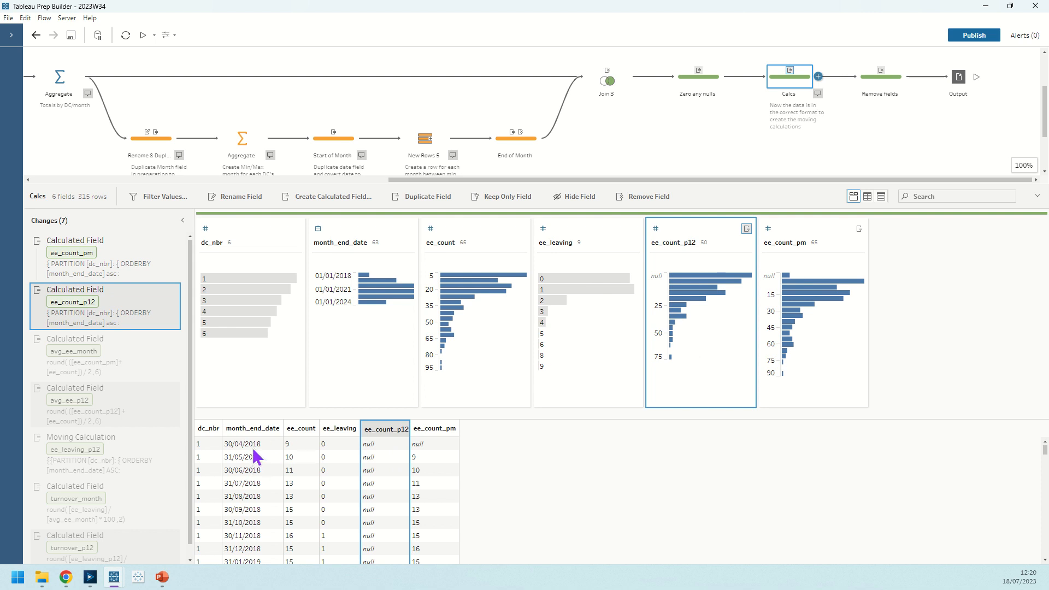
scroll(251, 484, "down", 3)
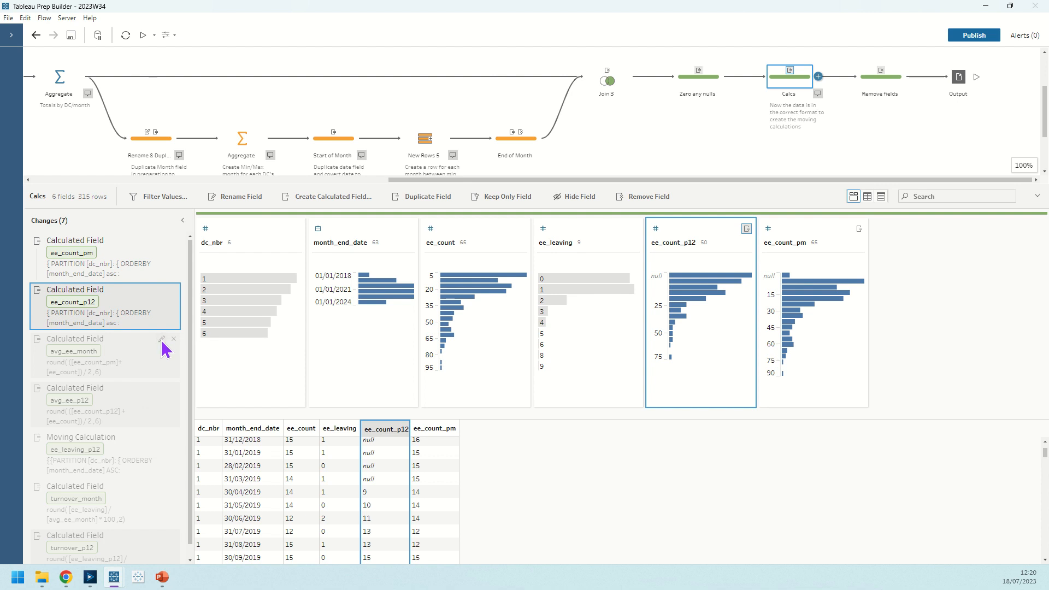
Inspect the avg_ee_month and avg_ee_p12 rounding formulas in the Calcs step, closing each without editing.
left_click(162, 340)
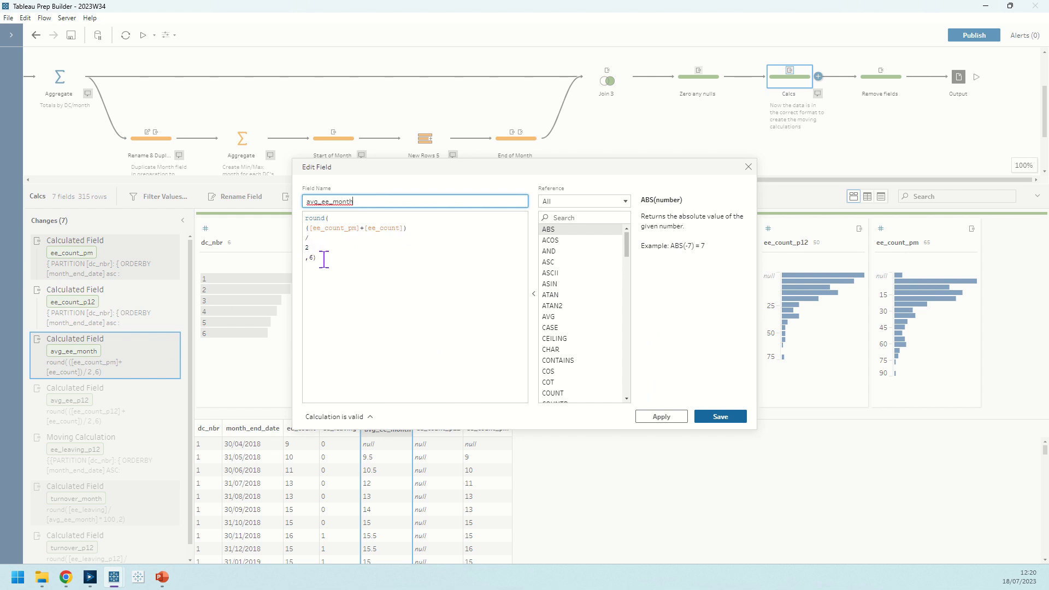
left_click(748, 167)
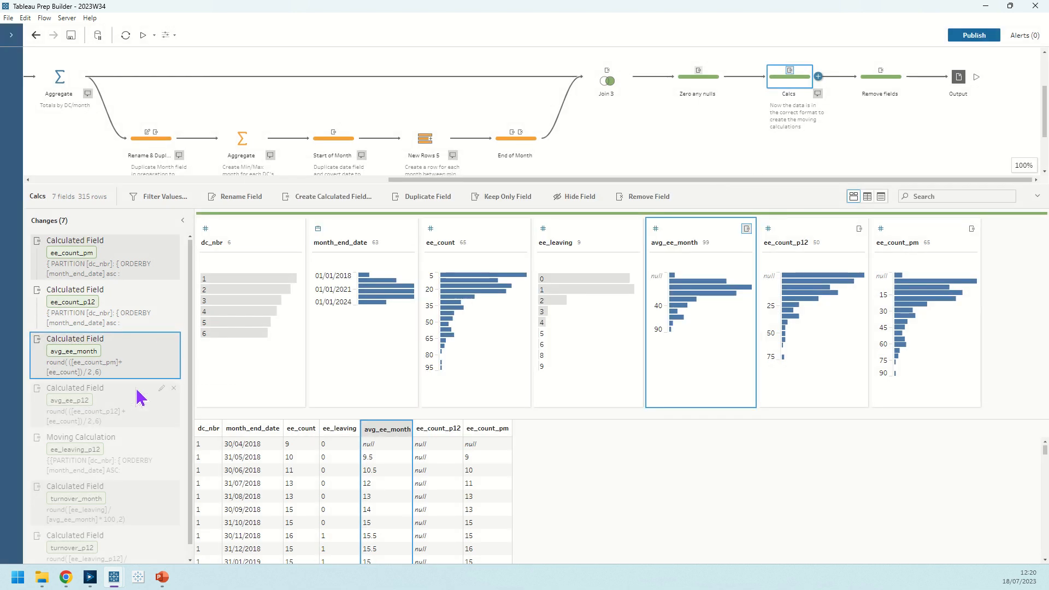
left_click(161, 389)
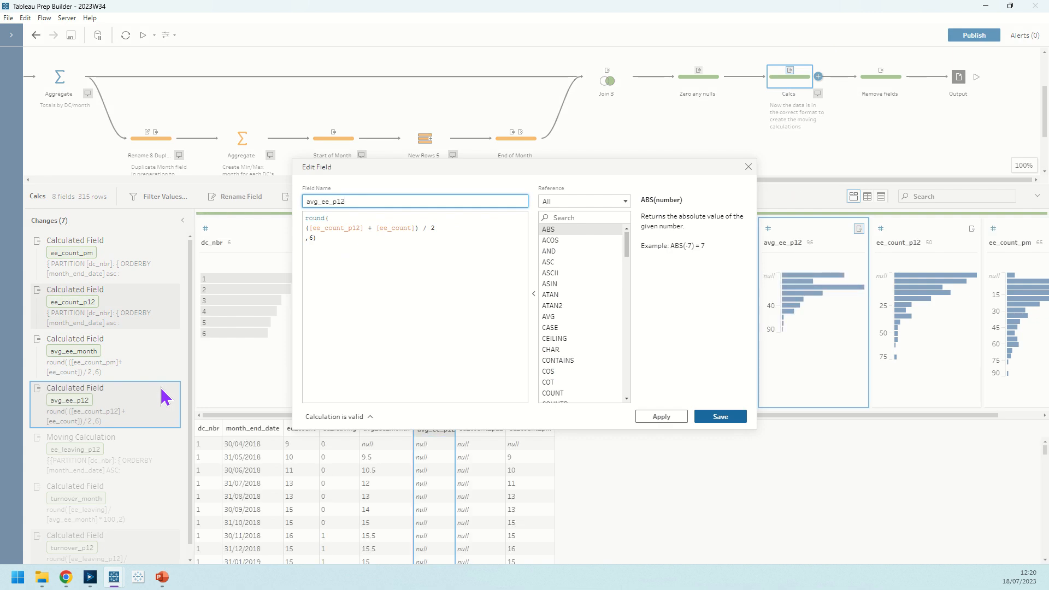
left_click(747, 167)
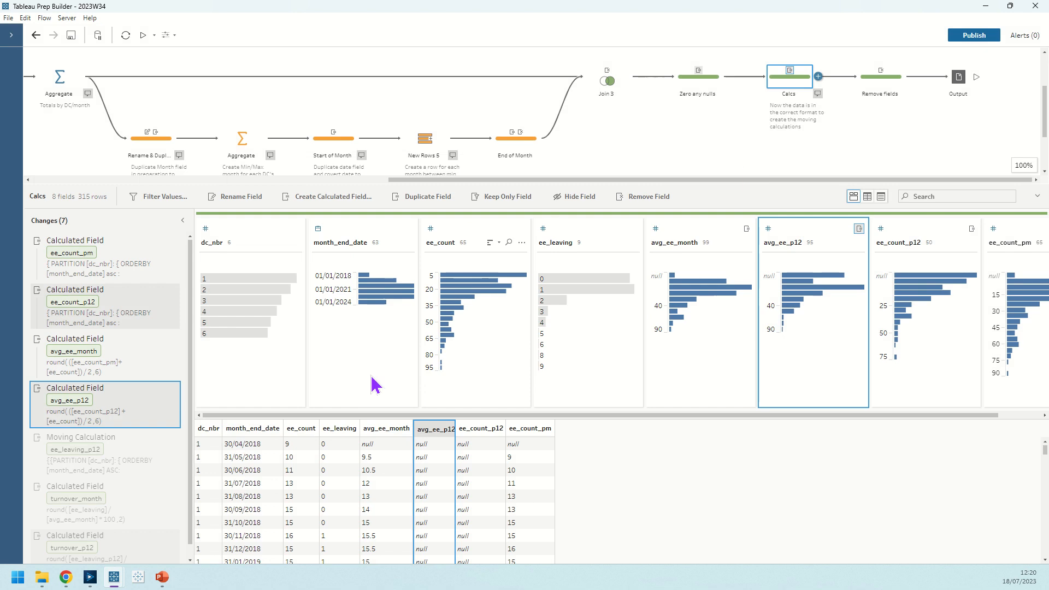
View the ee_leaving_p12 moving calculation and locate the Moving Calculation option among the calculated field types for ee_leaving.
scroll(136, 459, "down", 1)
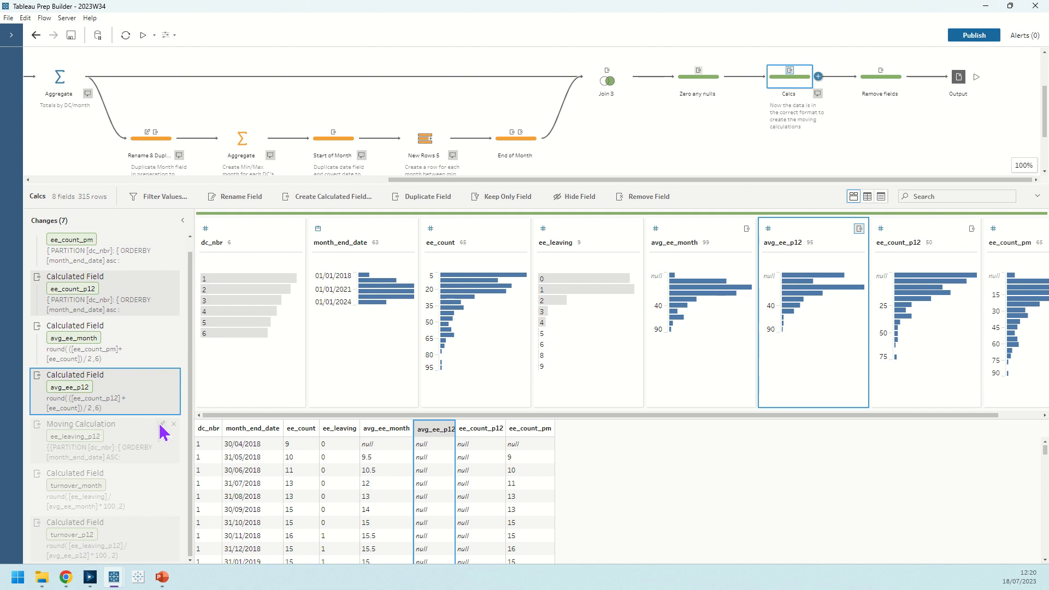
left_click(162, 425)
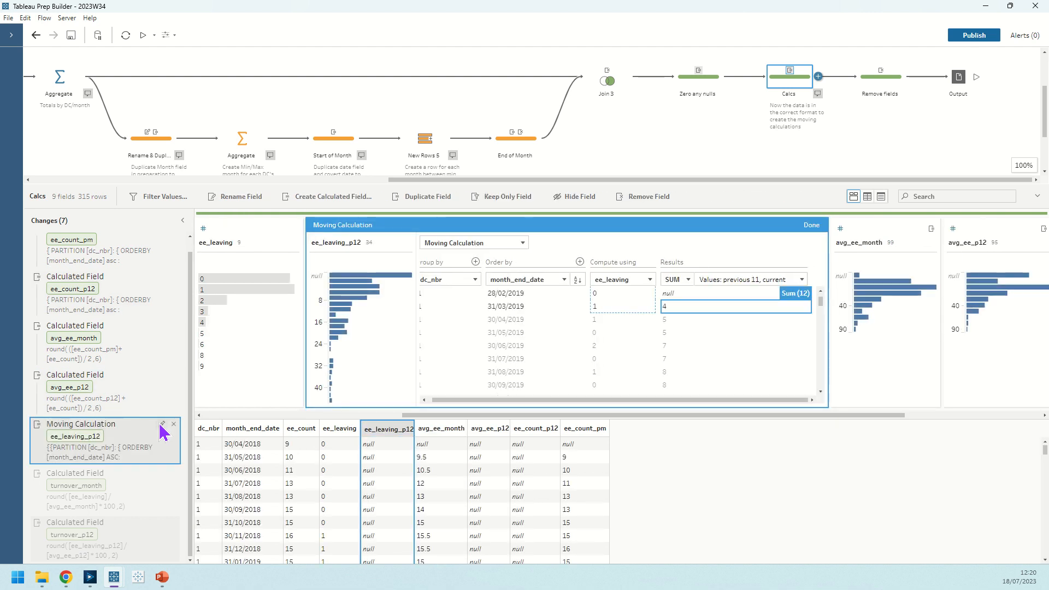
left_click(809, 227)
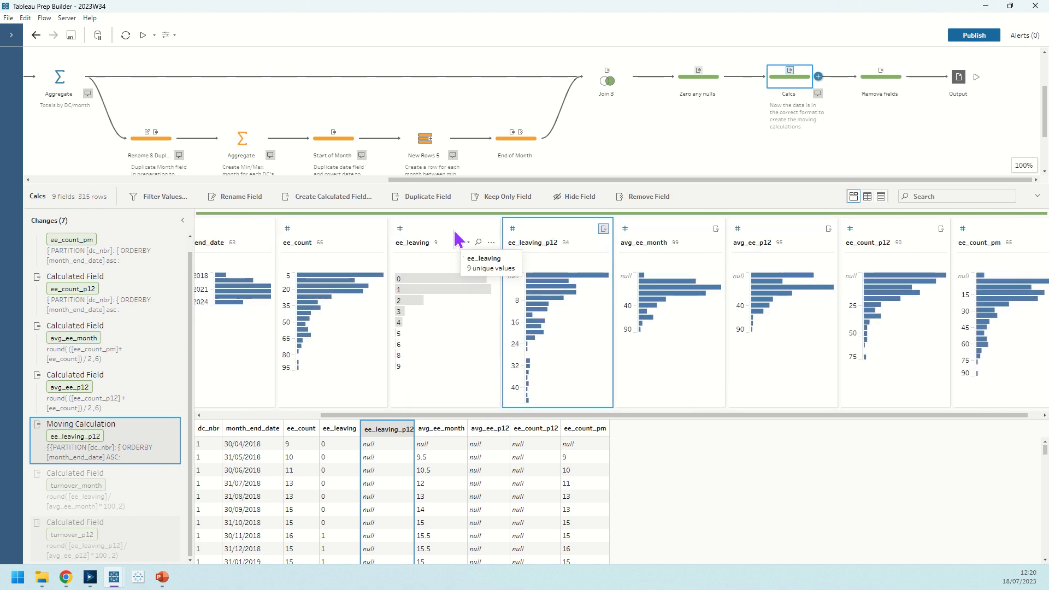
left_click(491, 242)
mouse_move(541, 390)
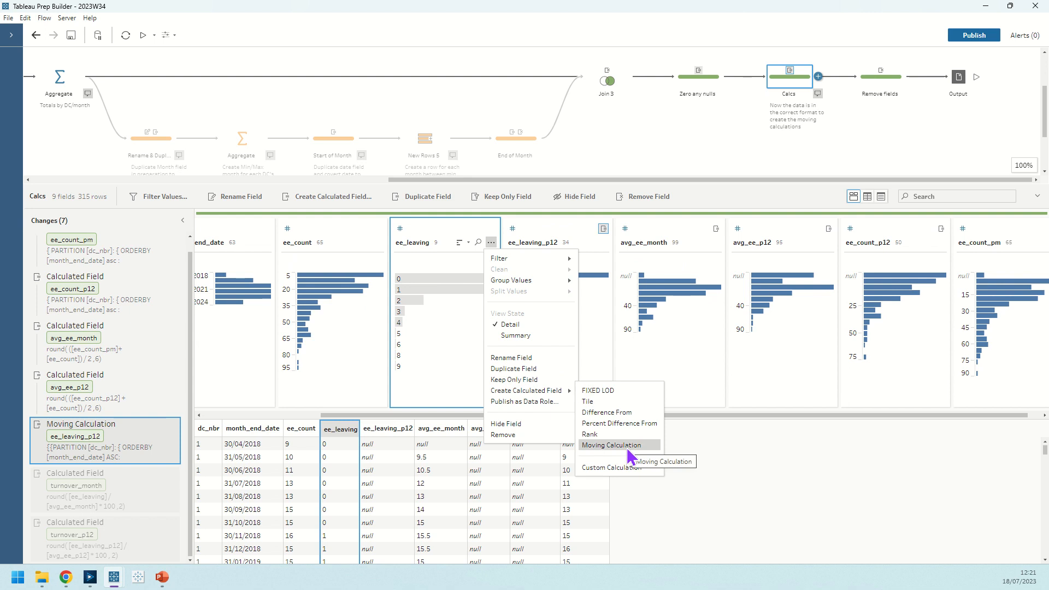
left_click(692, 444)
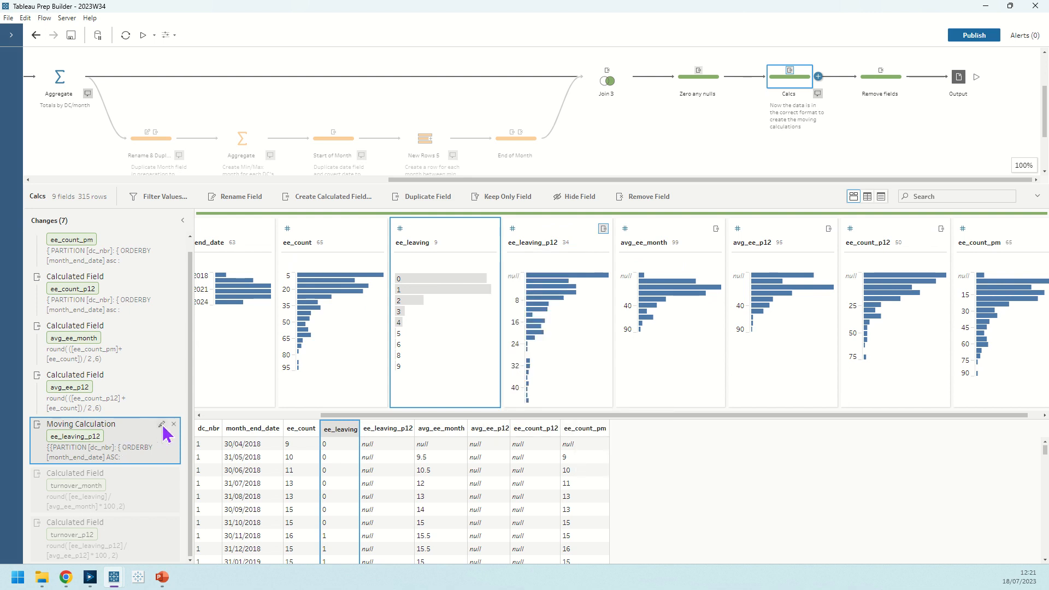
Examine the ee_leaving_p12 moving calculation's grouping, ordering and previous-values settings, then close it.
left_click(162, 425)
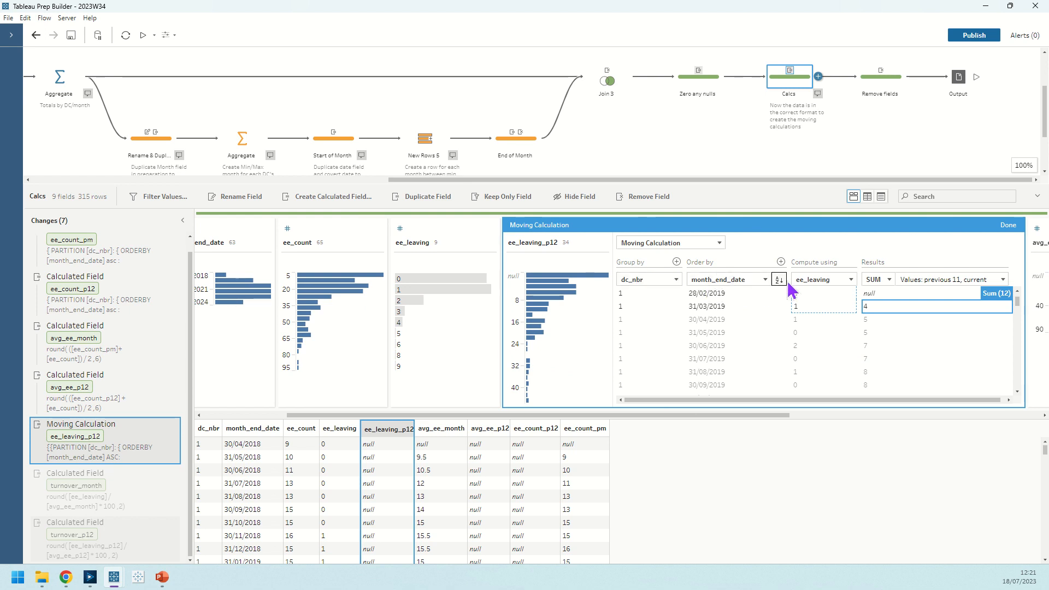
left_click(913, 283)
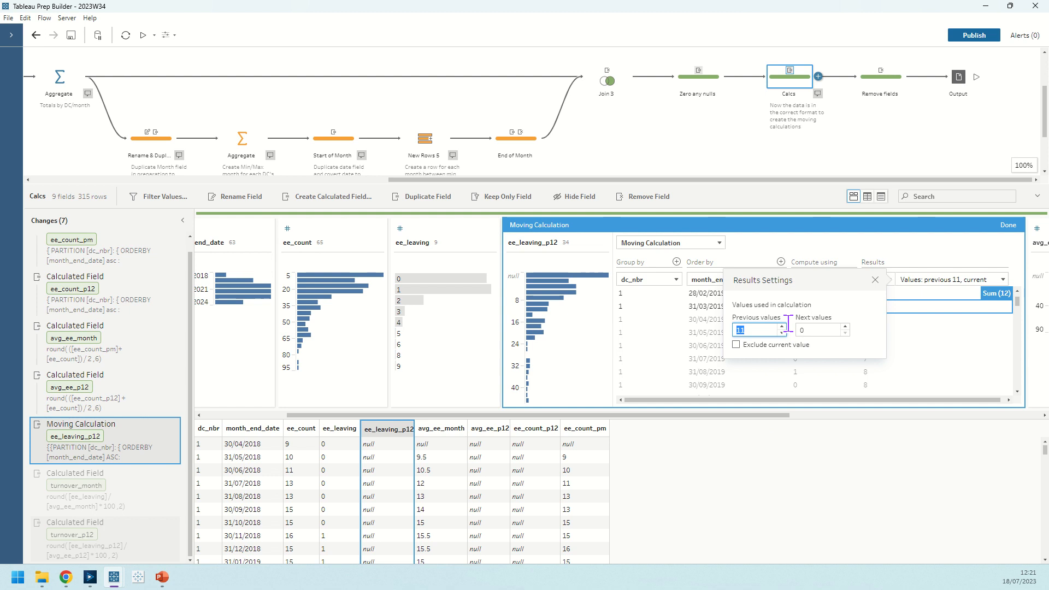
left_click(876, 281)
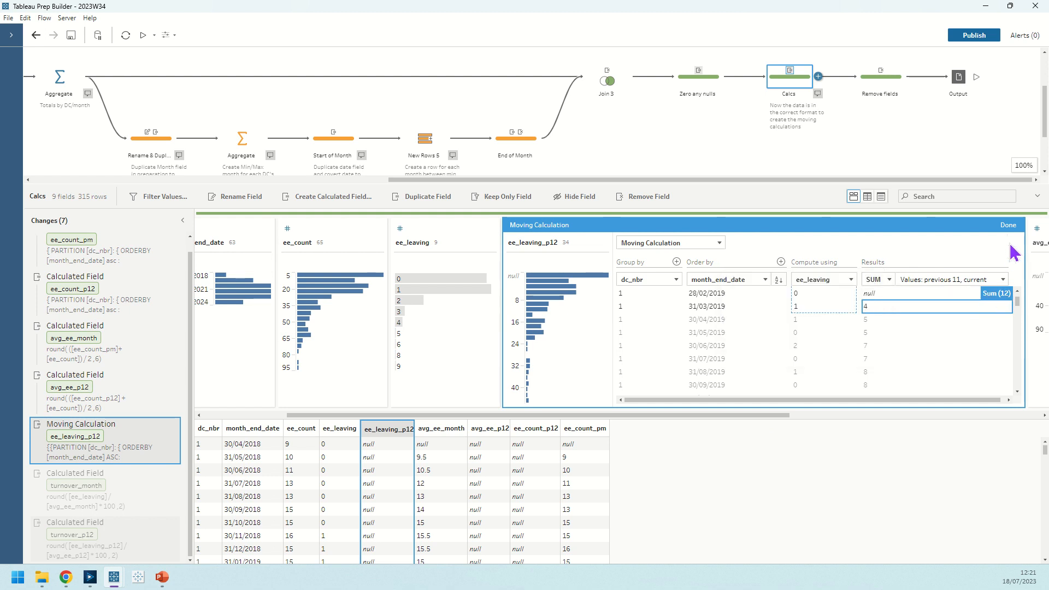
left_click(1008, 226)
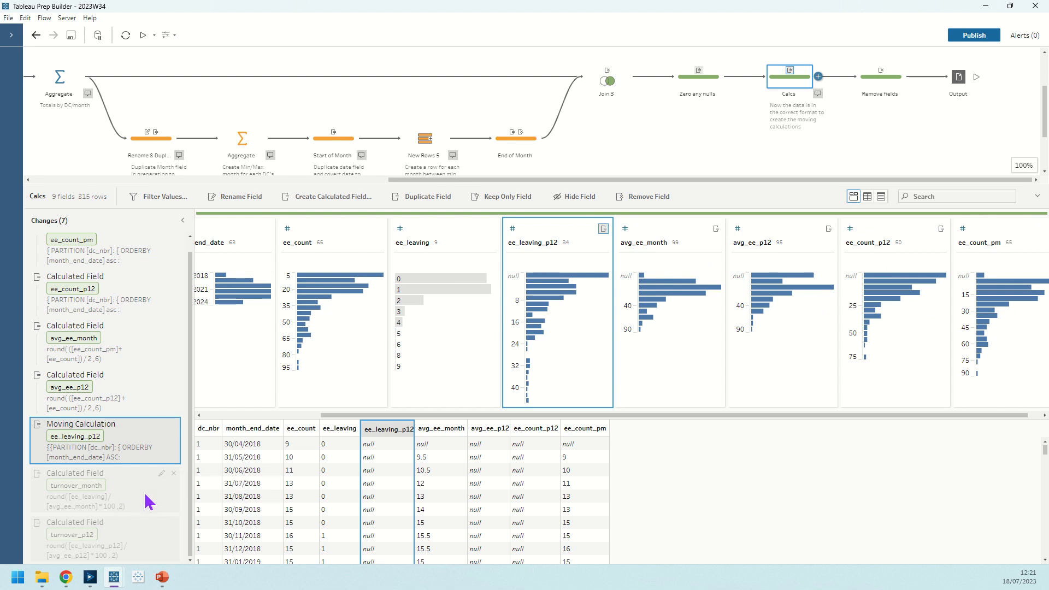
Inspect the turnover_month and turnover_p12 formulas in the Calcs step, closing each without editing.
left_click(162, 473)
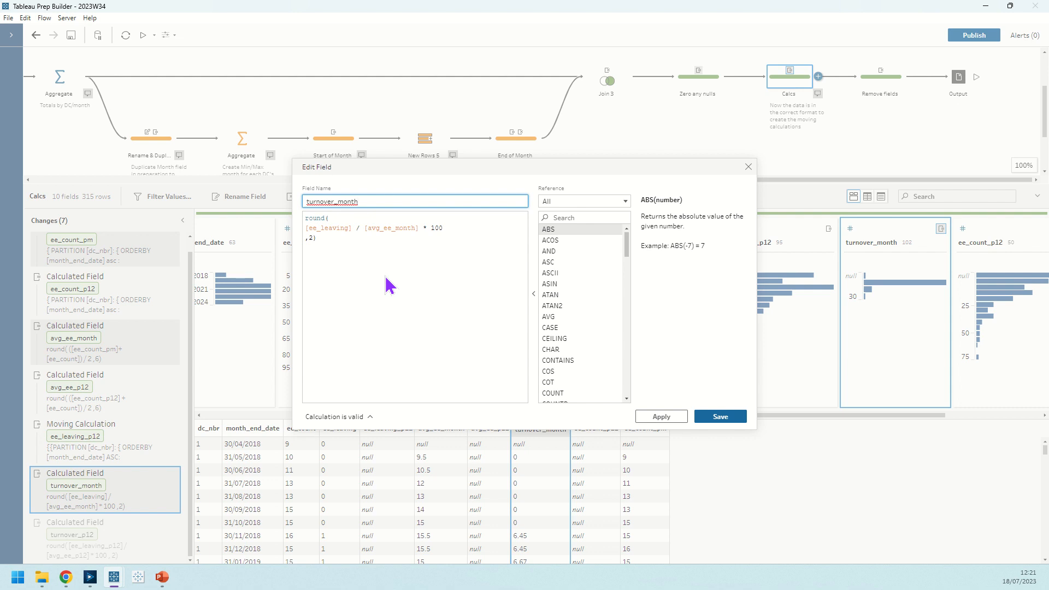
left_click(326, 240)
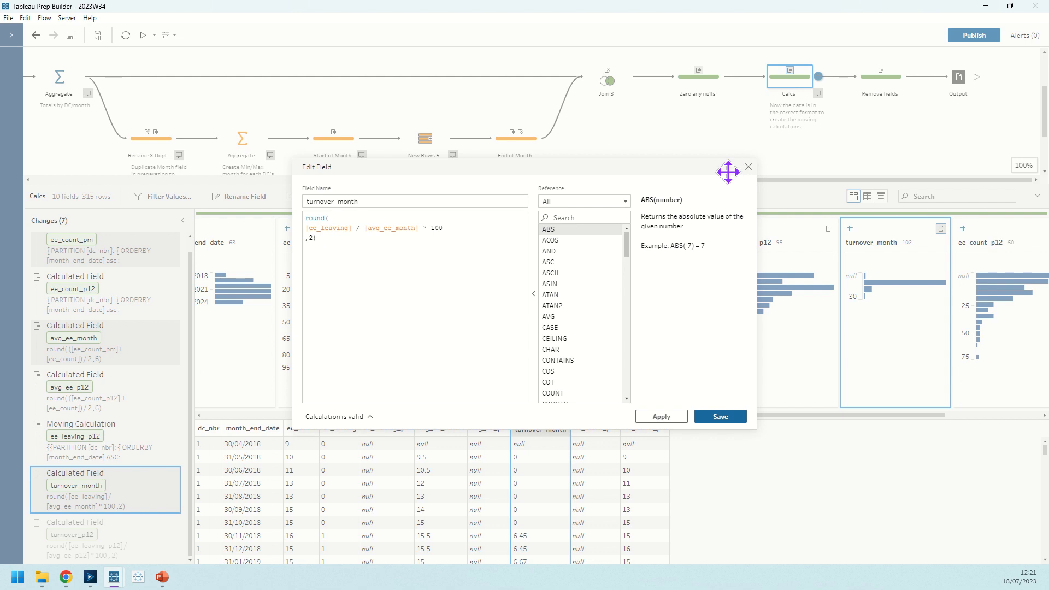
left_click(749, 166)
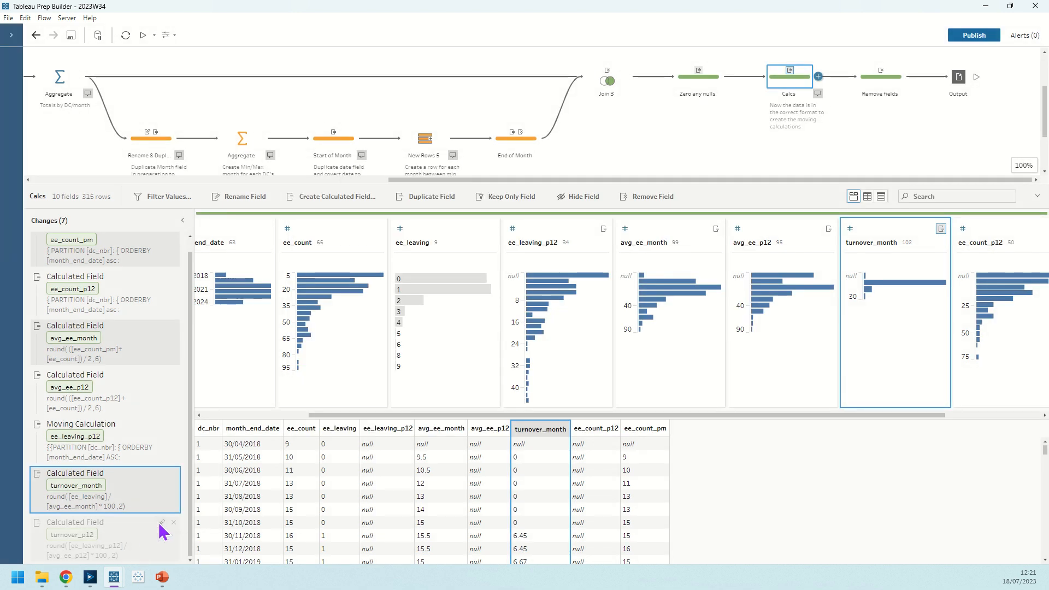
left_click(162, 523)
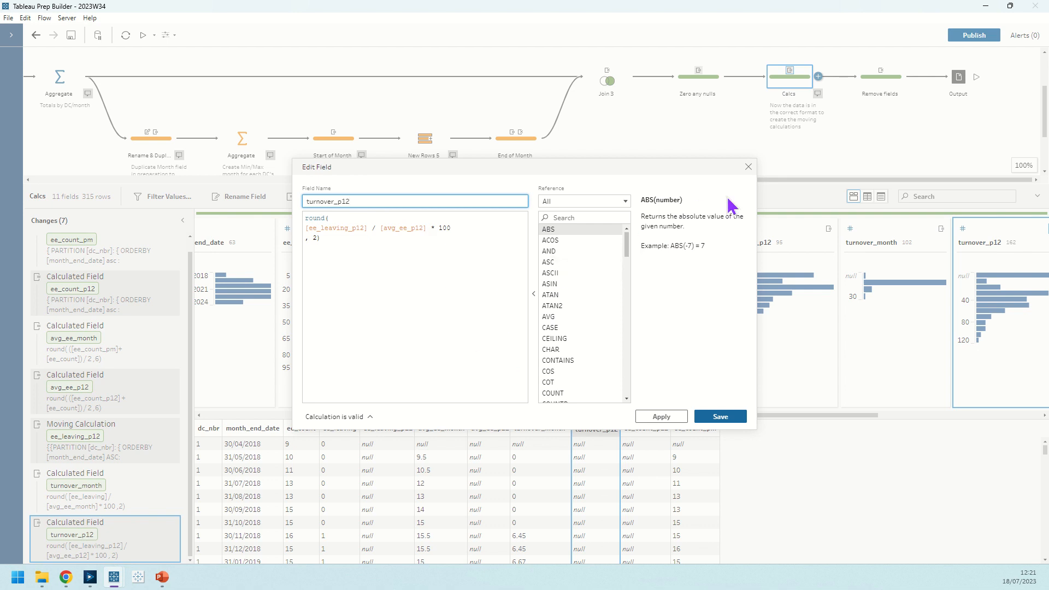
left_click(748, 166)
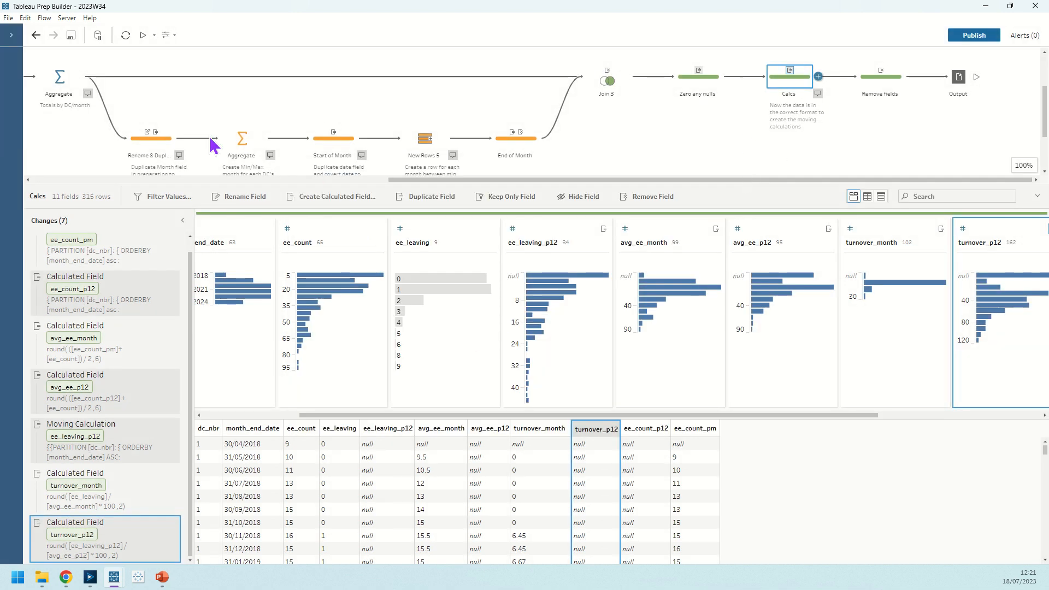
Review the removed fields and remaining columns in the Remove fields step, plus the Output step's turnover file settings.
left_click(876, 82)
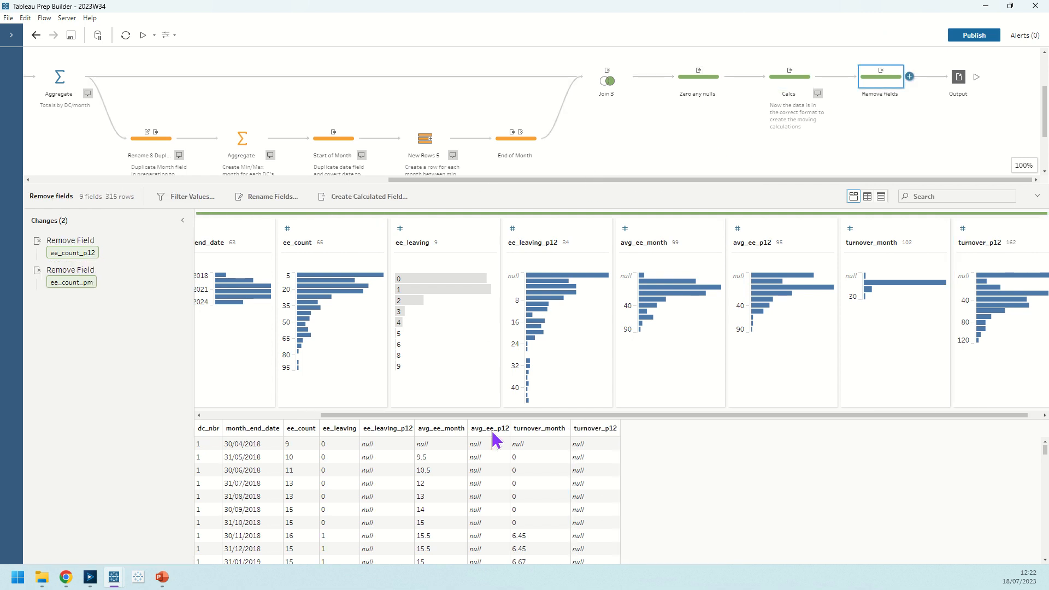
left_click_drag(490, 415, 247, 429)
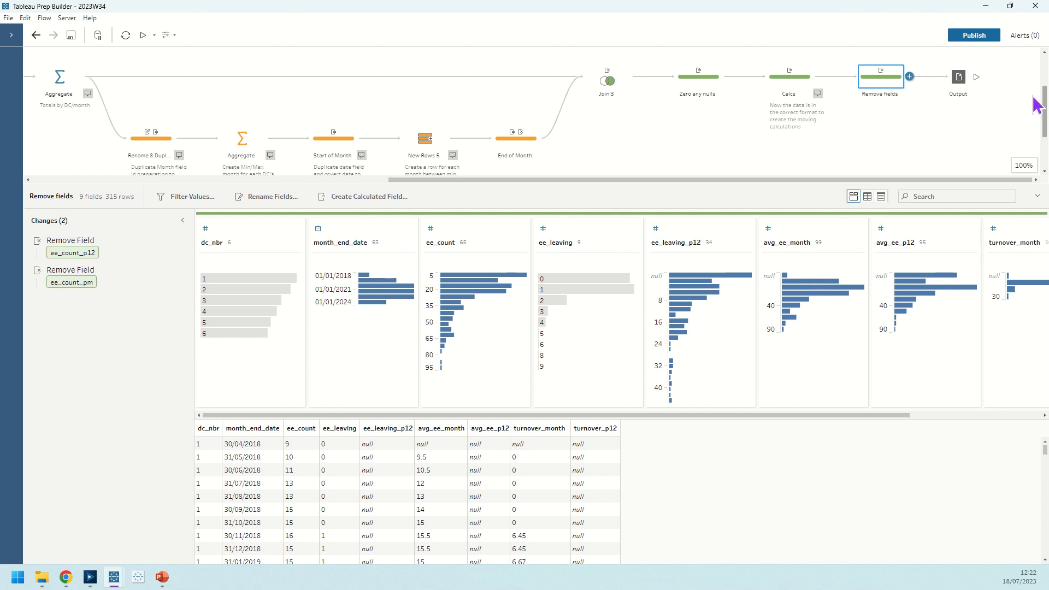
left_click(959, 77)
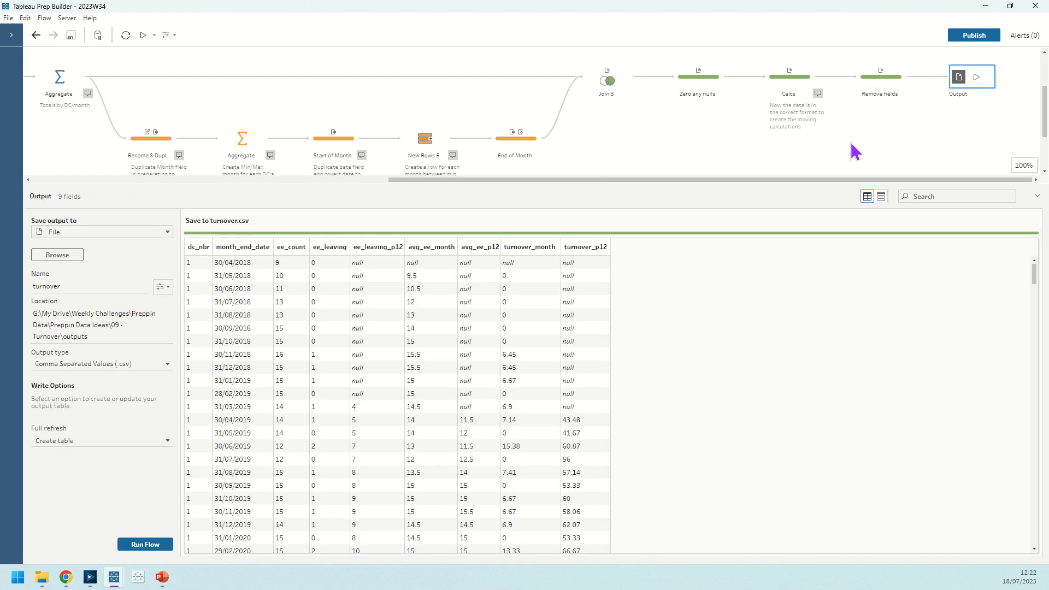